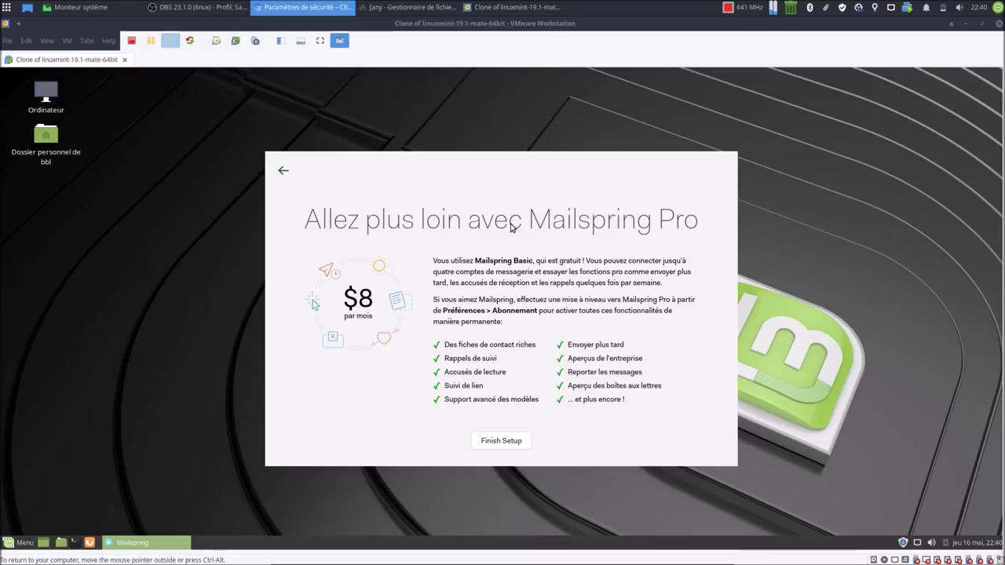
Finish the account setup and make Mailspring the default mail client in a maximized window
click(482, 443)
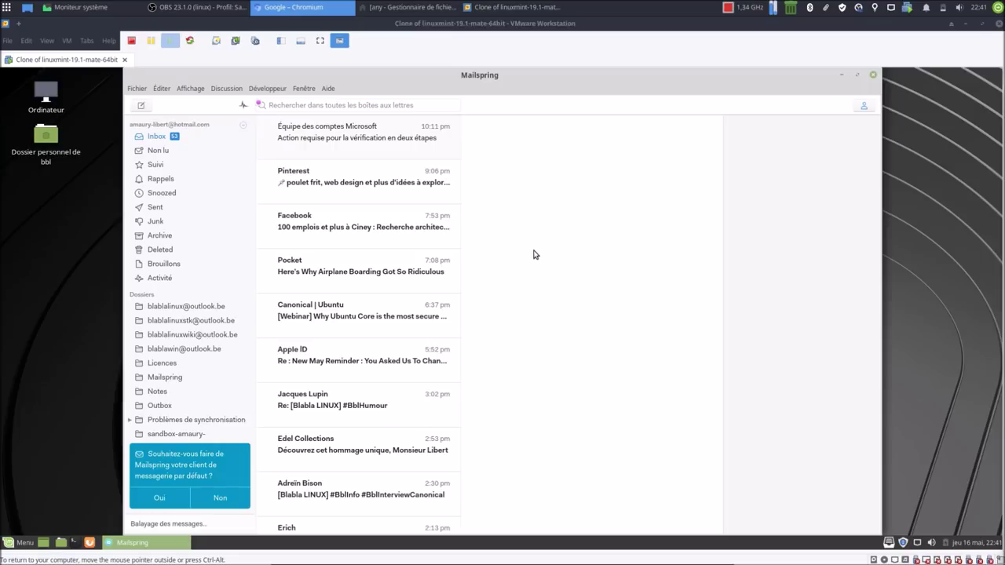
click(160, 499)
click(857, 75)
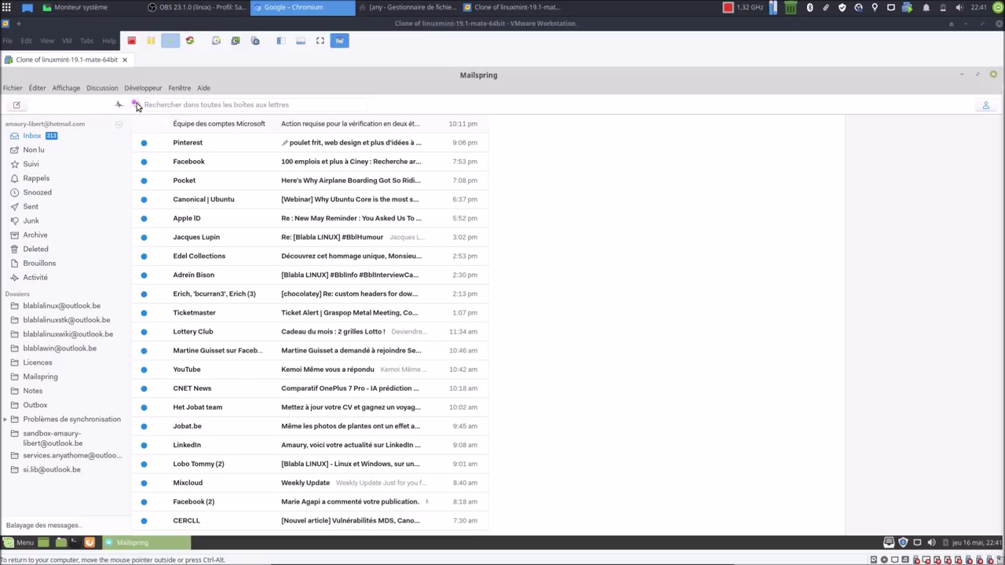
Reveal the onboarding tip about easy searching and dismiss it
mouse_move(137, 107)
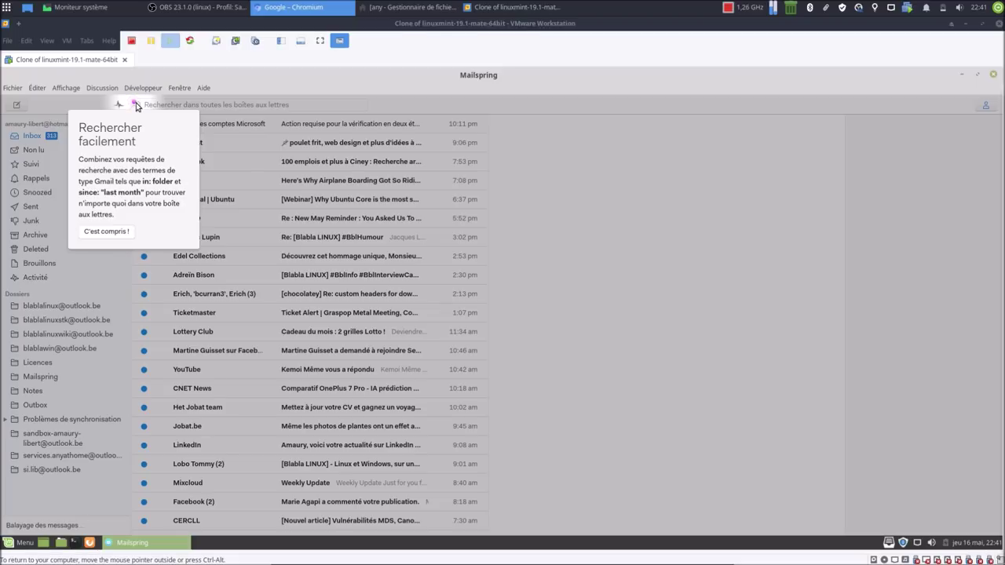
click(110, 232)
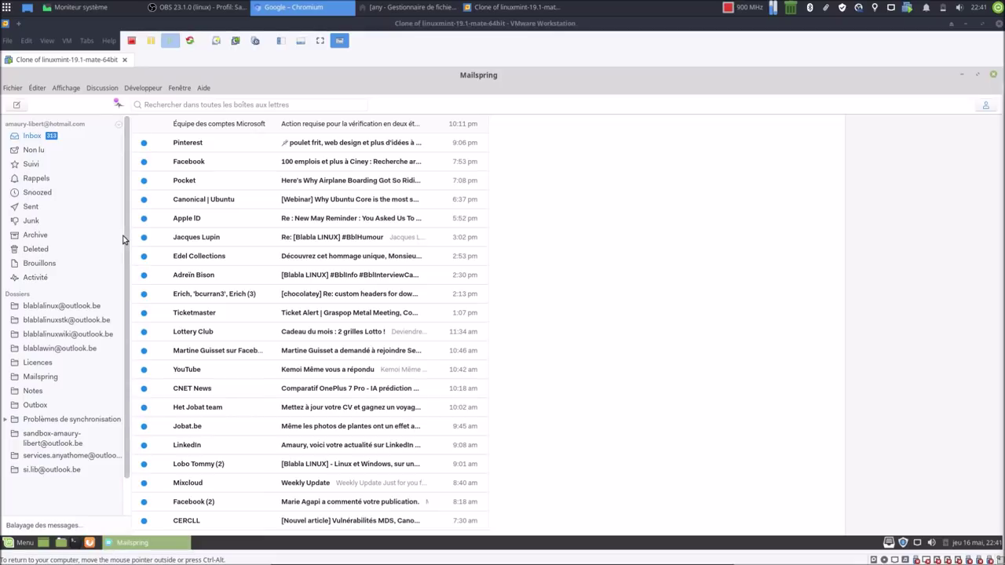
View the email providers offered for connecting another account, without adding one
click(13, 89)
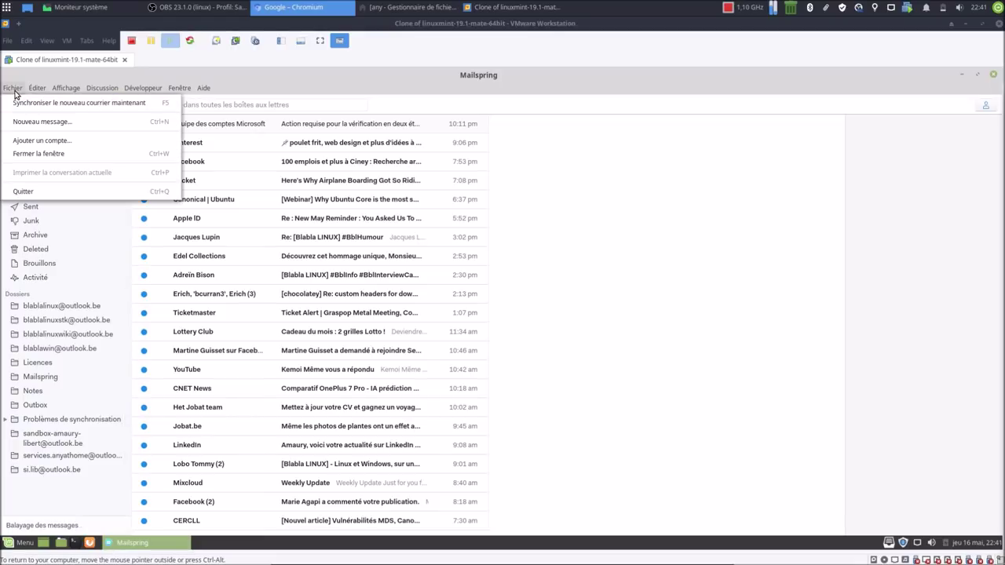
click(36, 140)
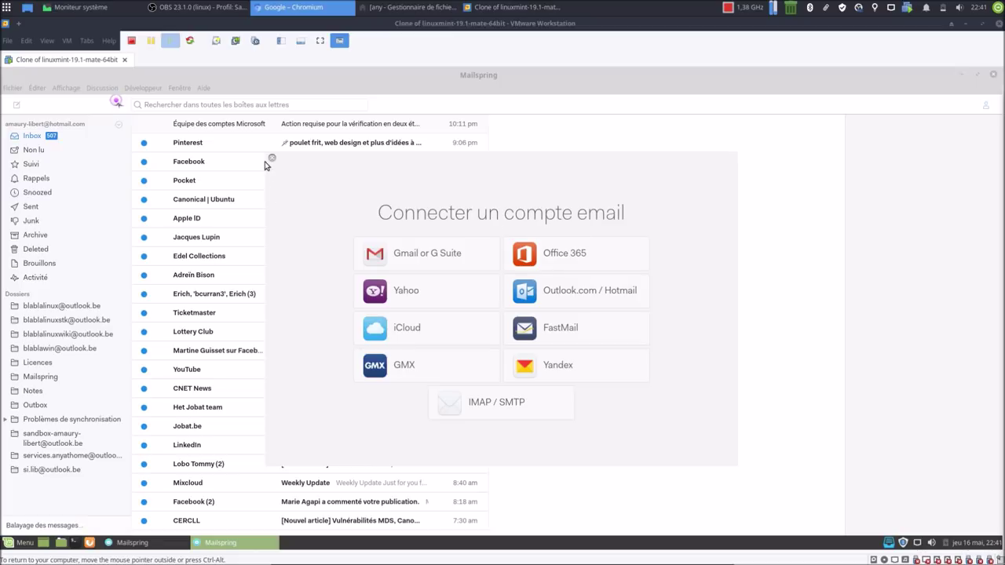
click(272, 161)
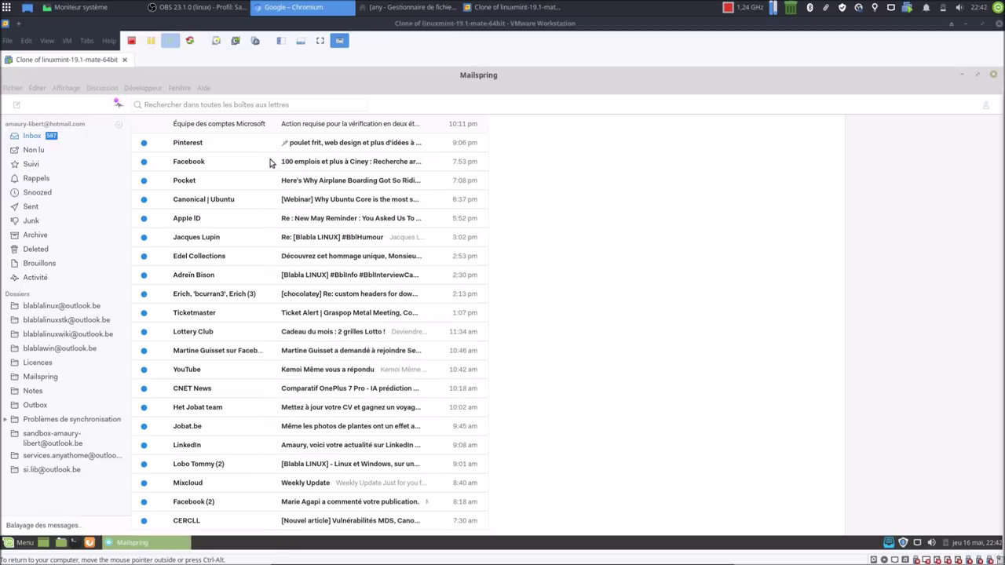
Open the Mailspring preferences
click(13, 89)
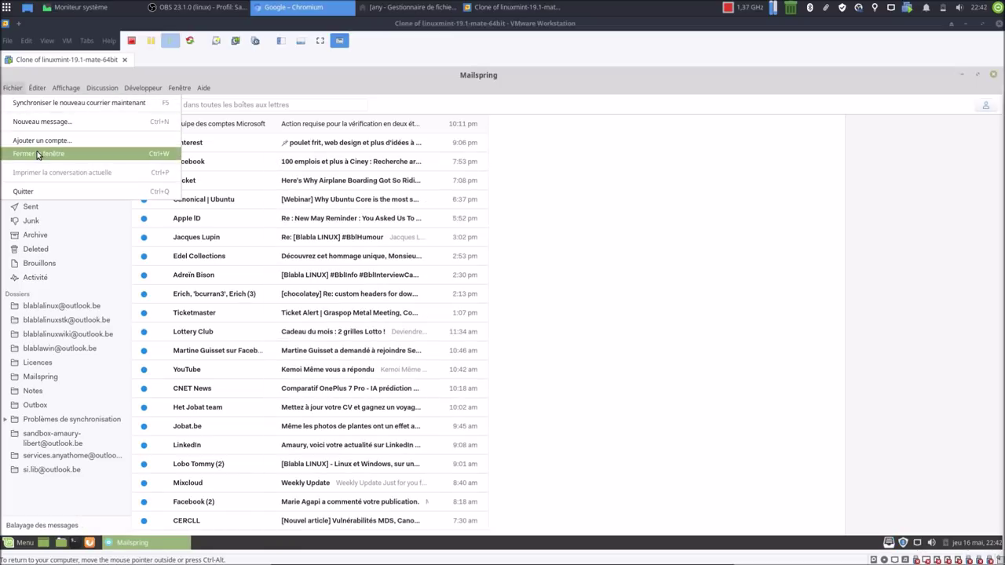
mouse_move(36, 87)
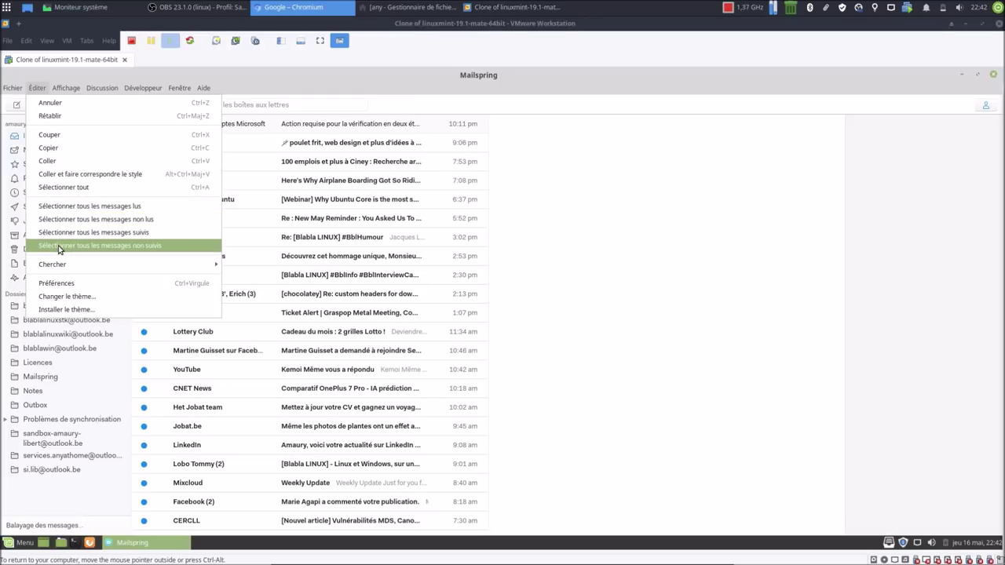
mouse_move(64, 263)
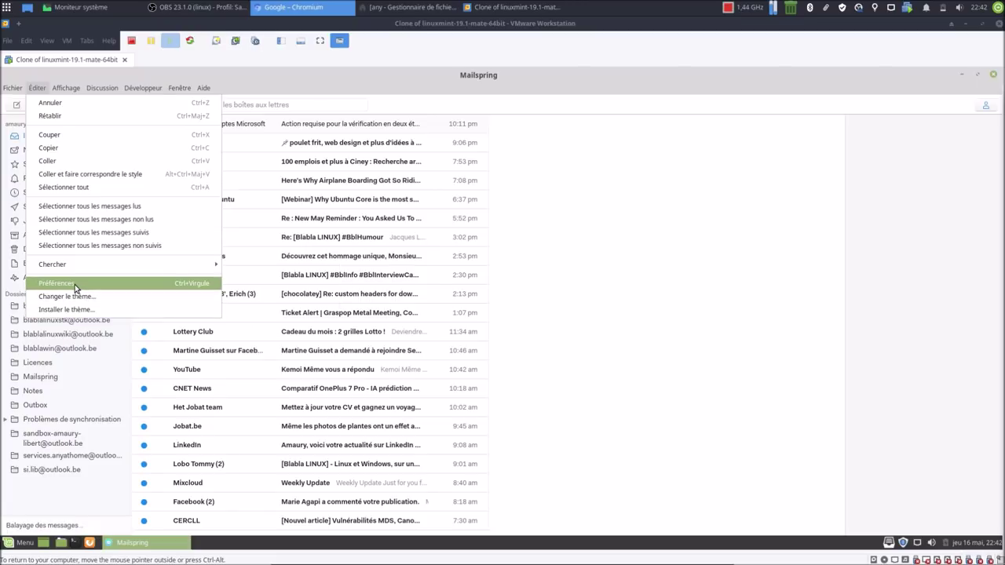
click(75, 284)
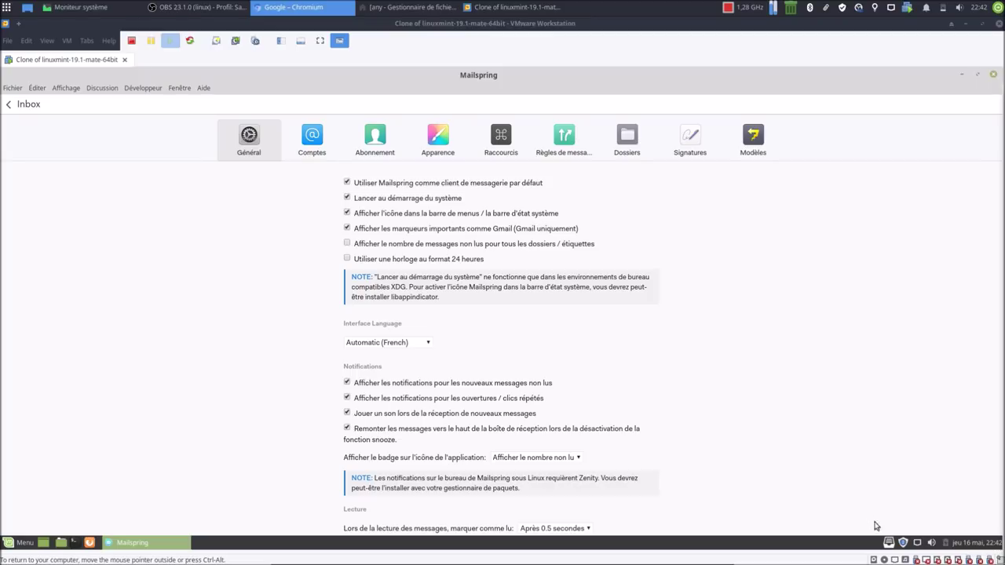
View the options offered by Mailspring's system tray icon
click(889, 543)
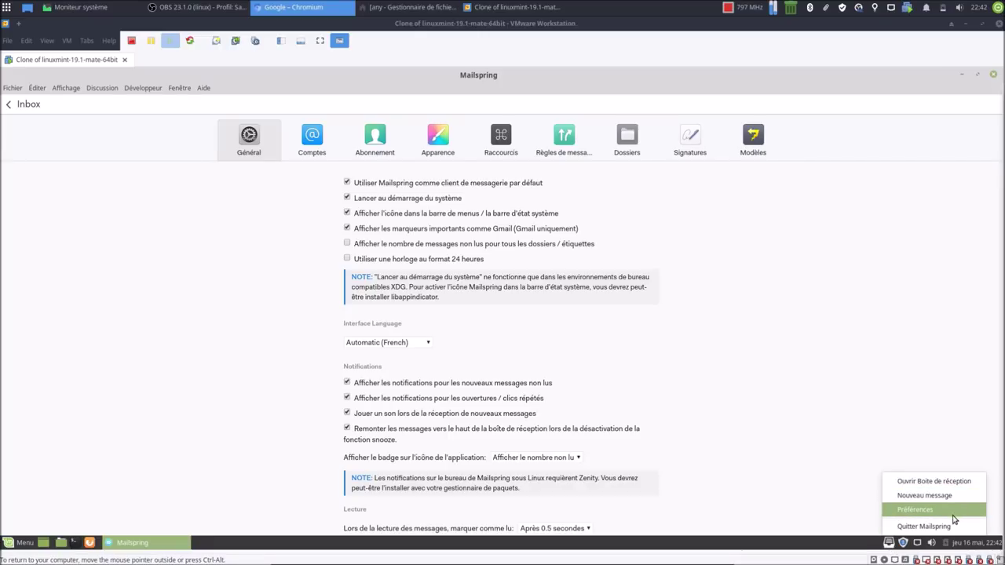
click(248, 225)
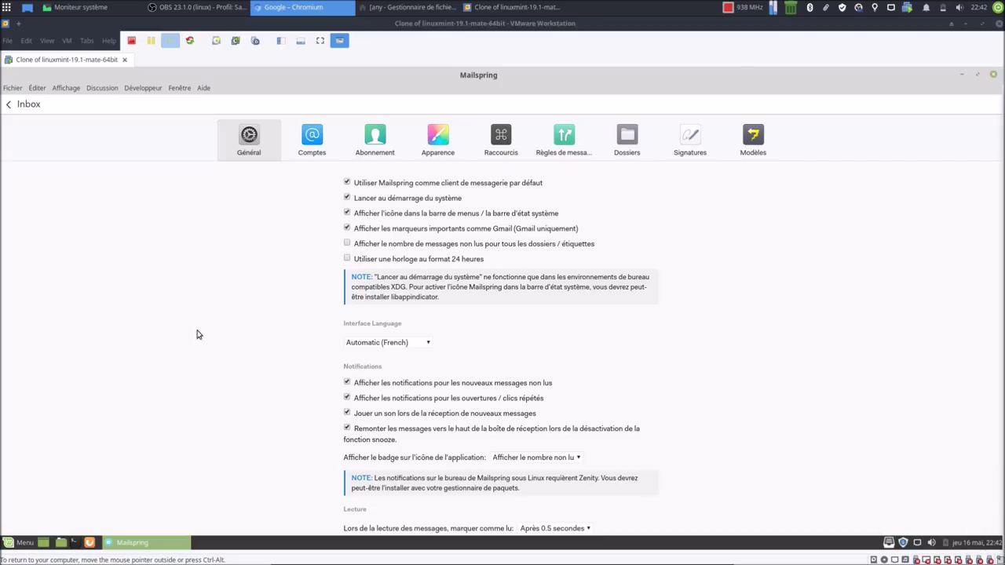
Examine the general settings through to local data, the account settings and the subscription details
scroll(235, 369, down, 1)
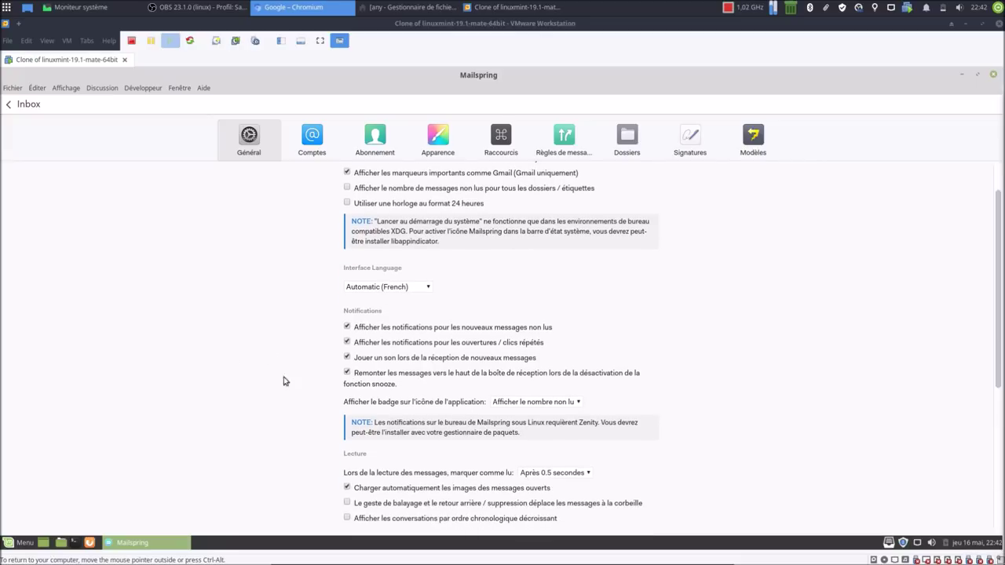
scroll(267, 393, down, 2)
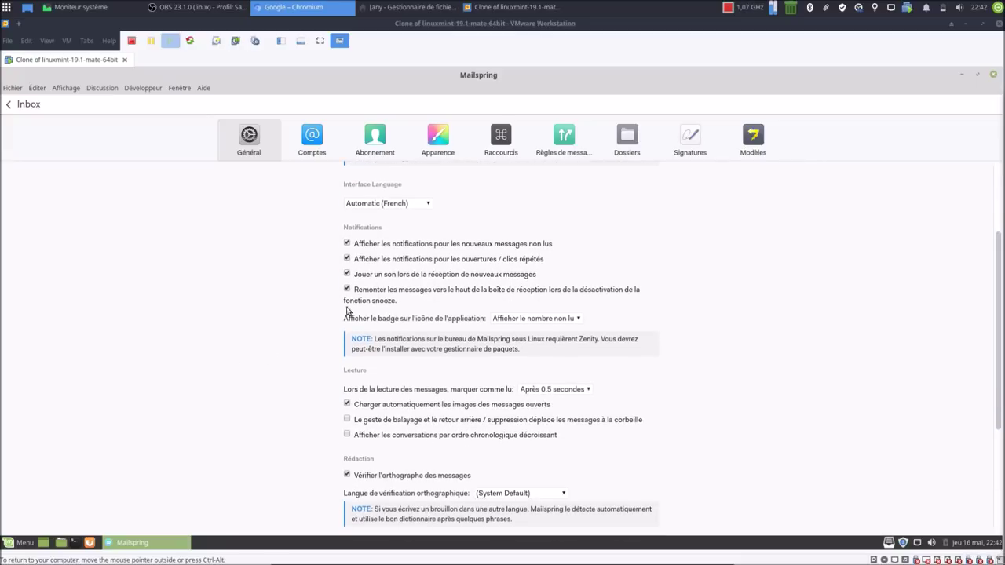
scroll(254, 371, down, 5)
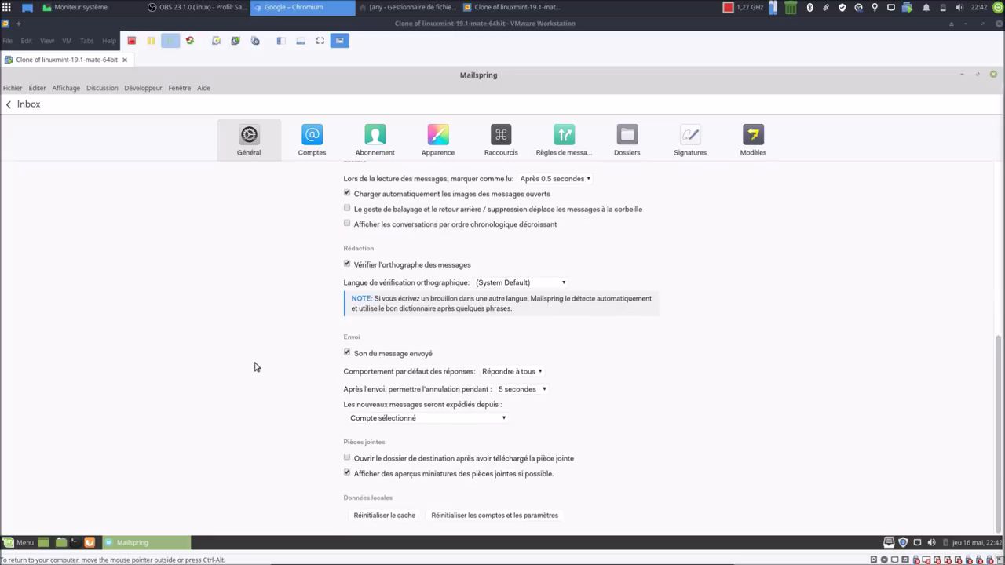
click(314, 142)
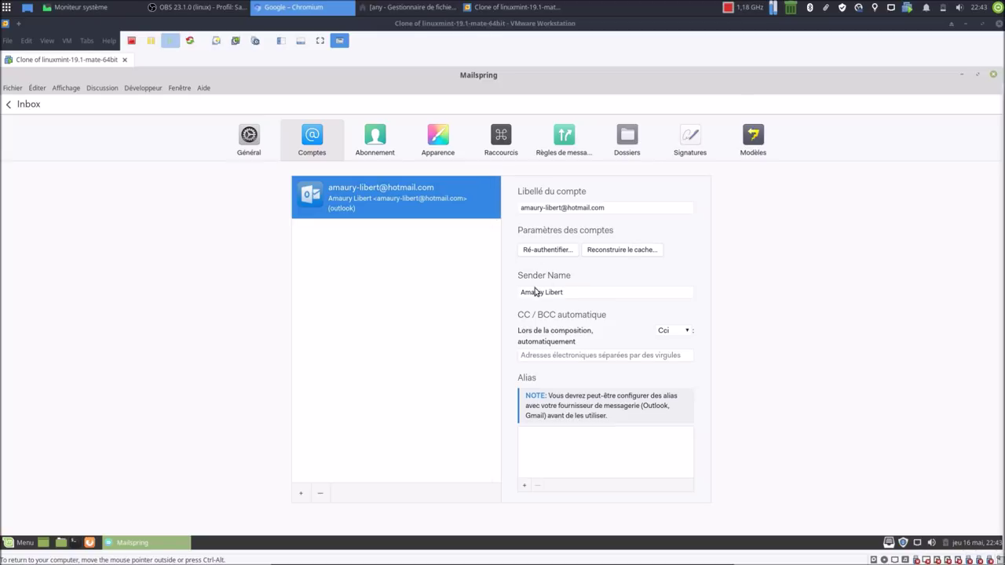
click(377, 141)
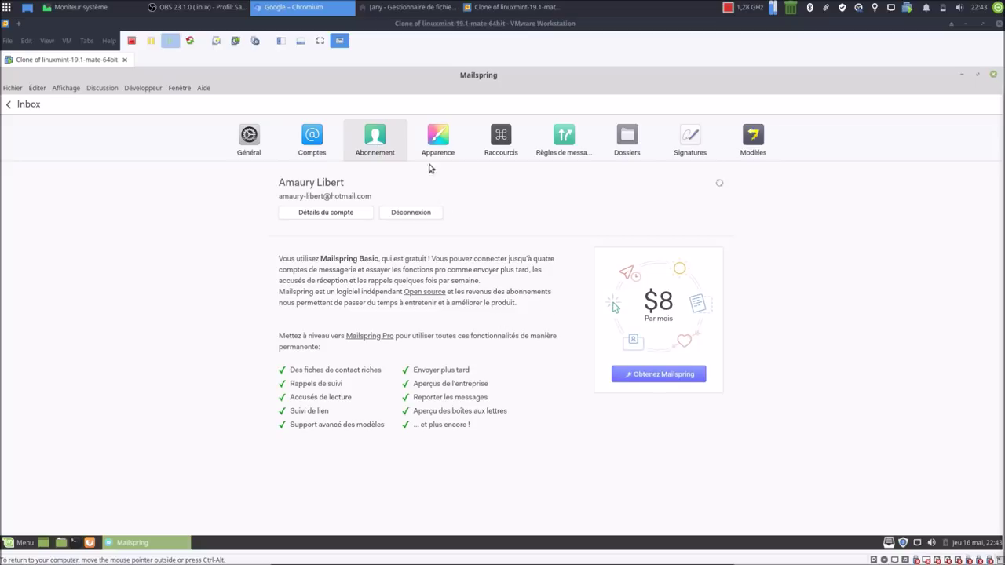
Switch the mailbox layout to Panneau Unique in the appearance preferences and apply it
click(437, 137)
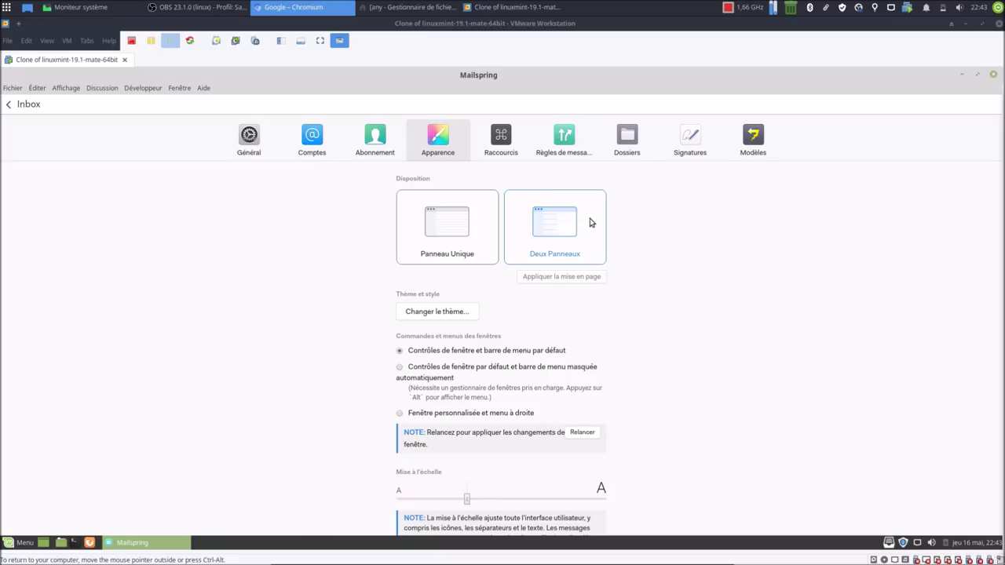
click(443, 250)
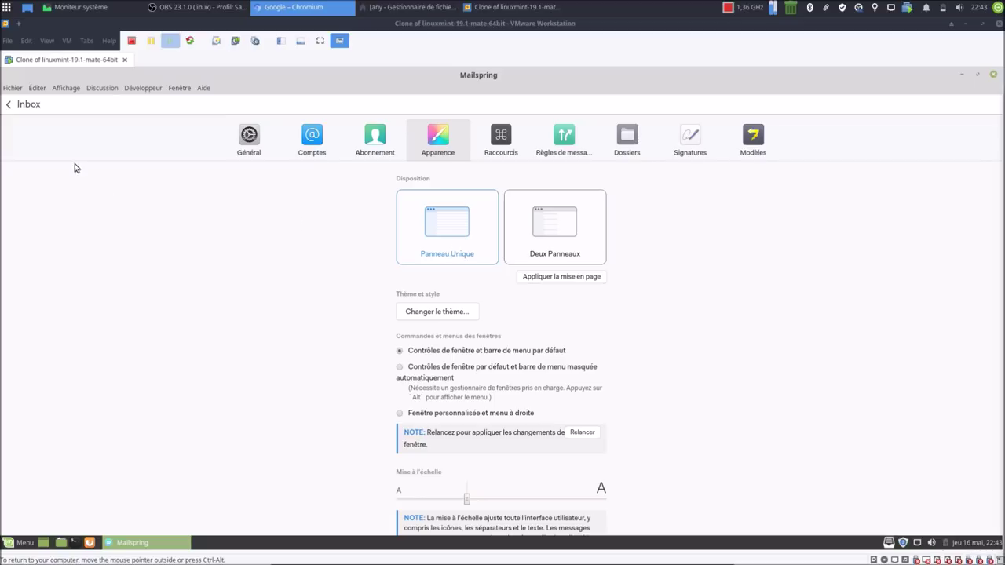
click(9, 104)
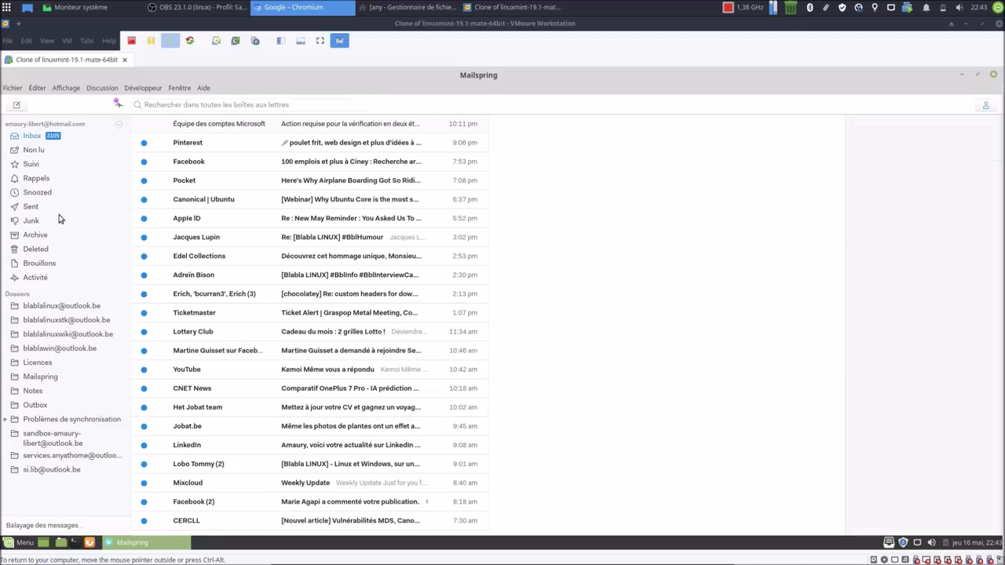
click(38, 88)
click(77, 284)
click(443, 215)
click(552, 279)
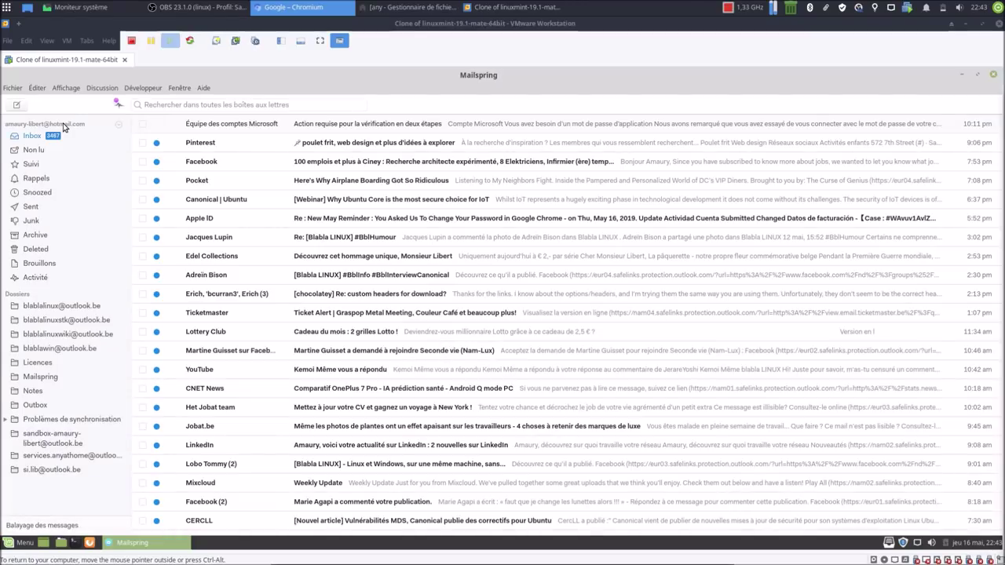
Set the mailbox layout back to Deux Panneaux and apply it
click(36, 91)
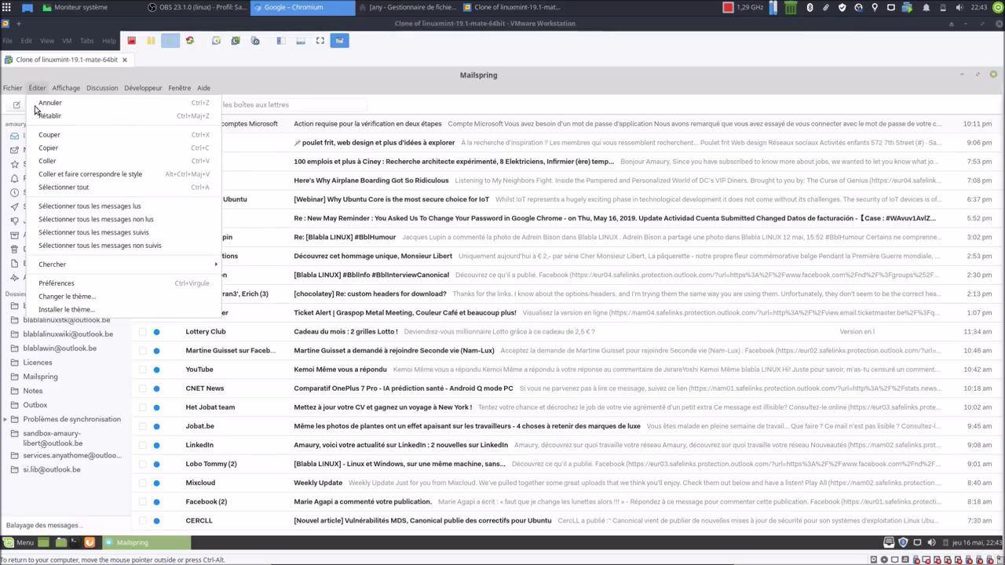
click(98, 289)
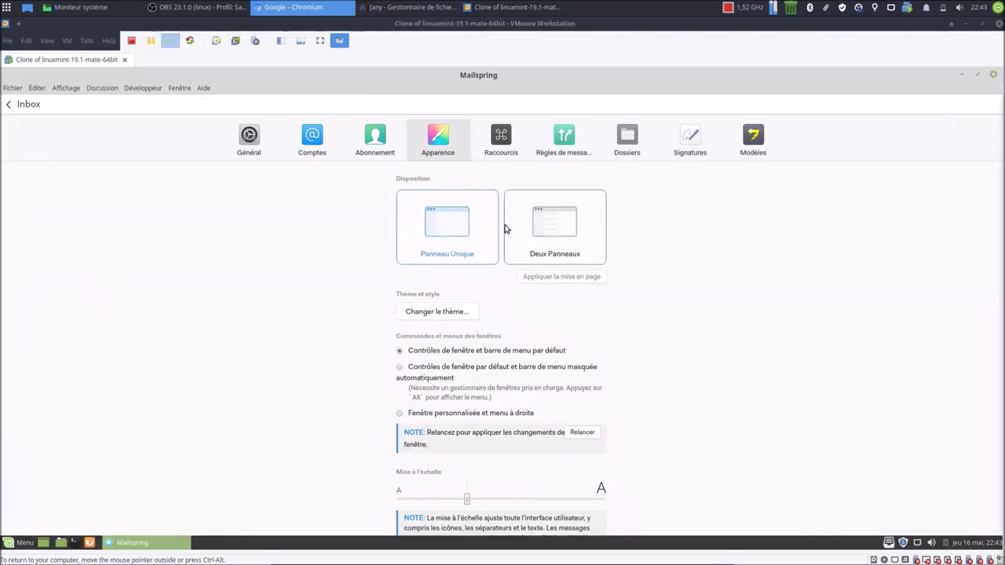
click(551, 244)
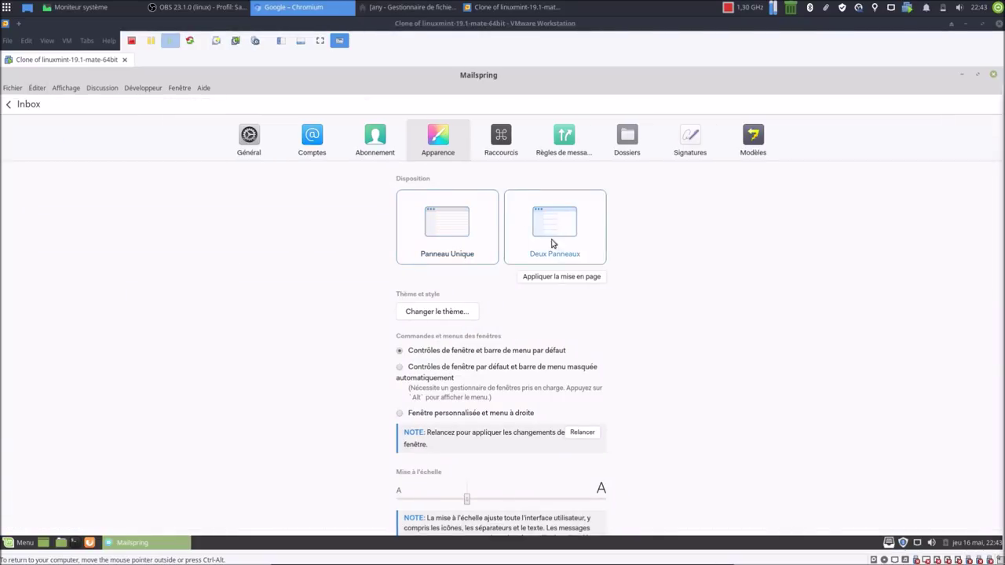
click(561, 277)
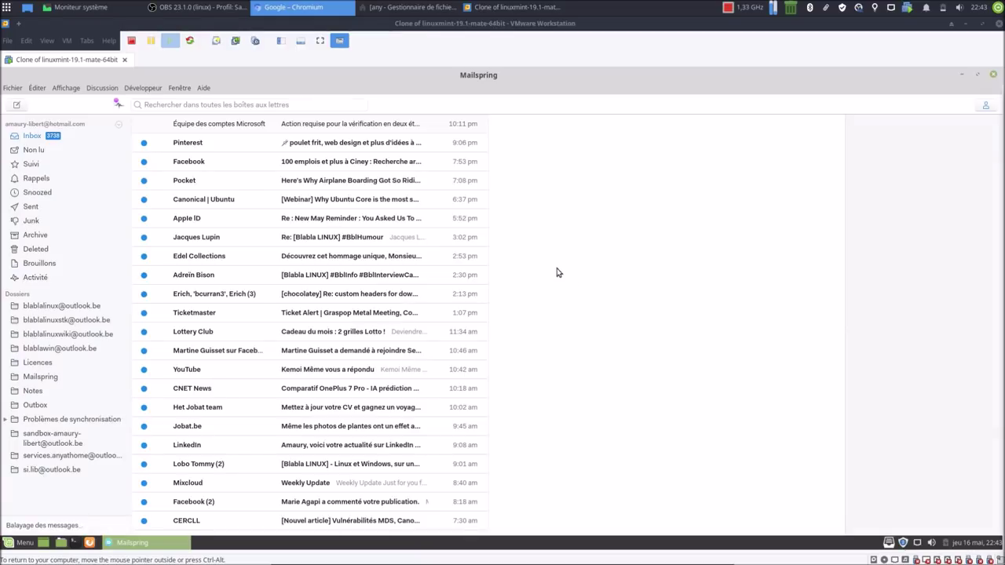
Change the Mailspring theme to Dark and close the theme chooser
click(37, 88)
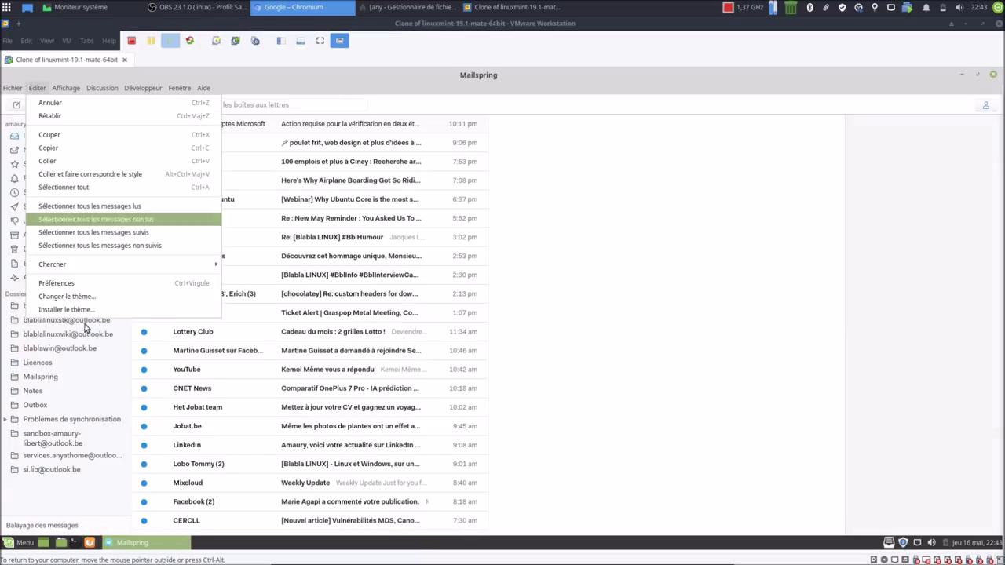
click(67, 284)
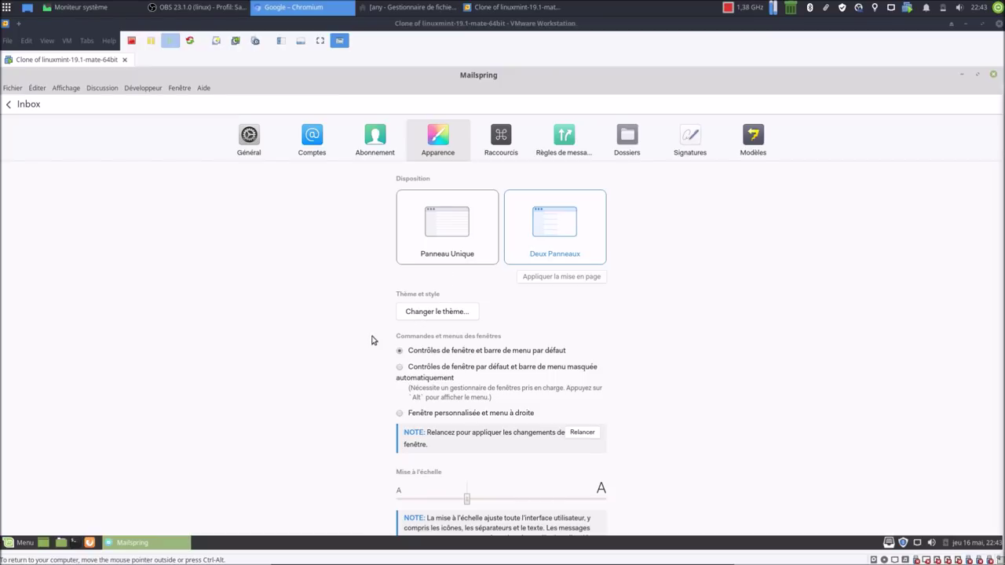
click(462, 312)
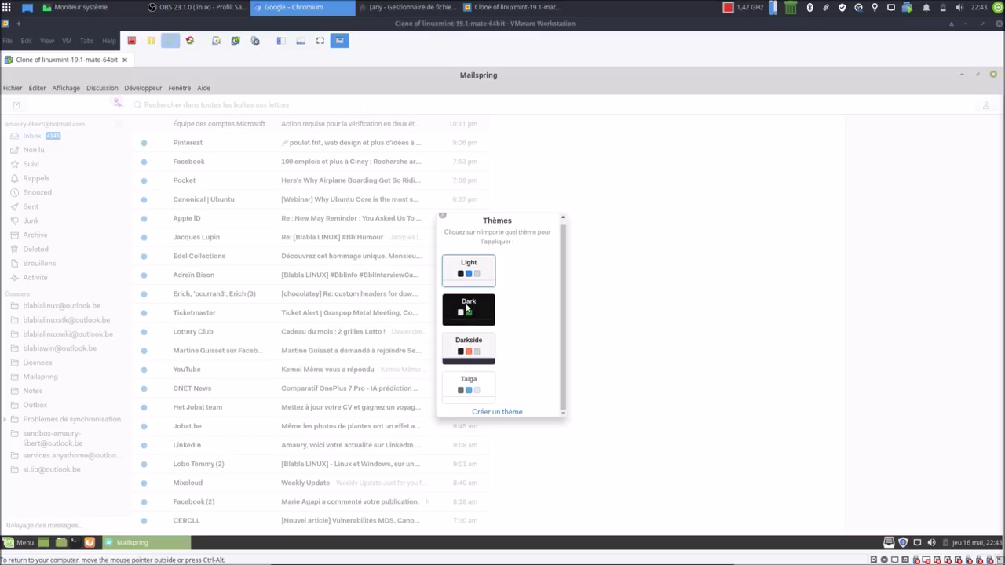
click(467, 308)
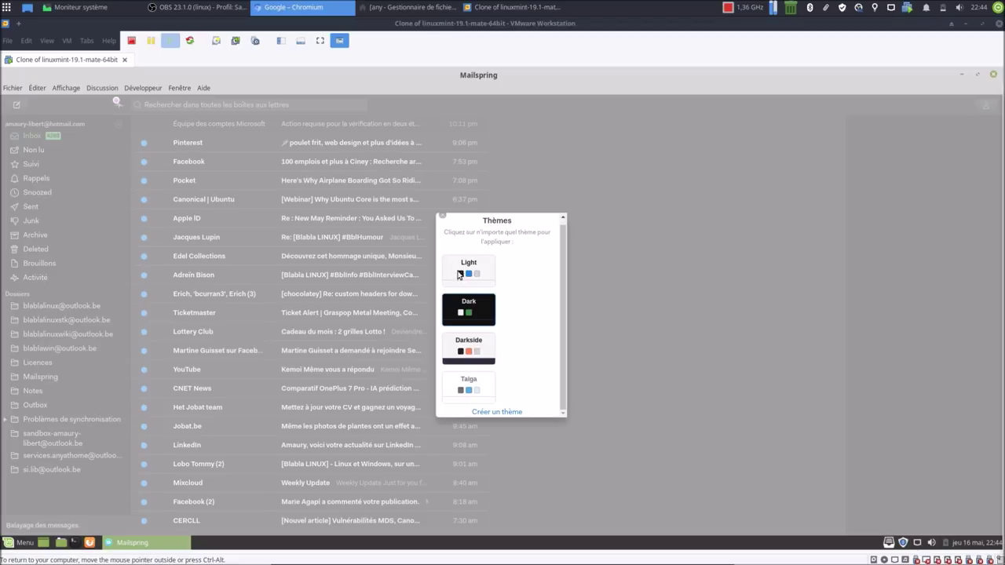
click(443, 217)
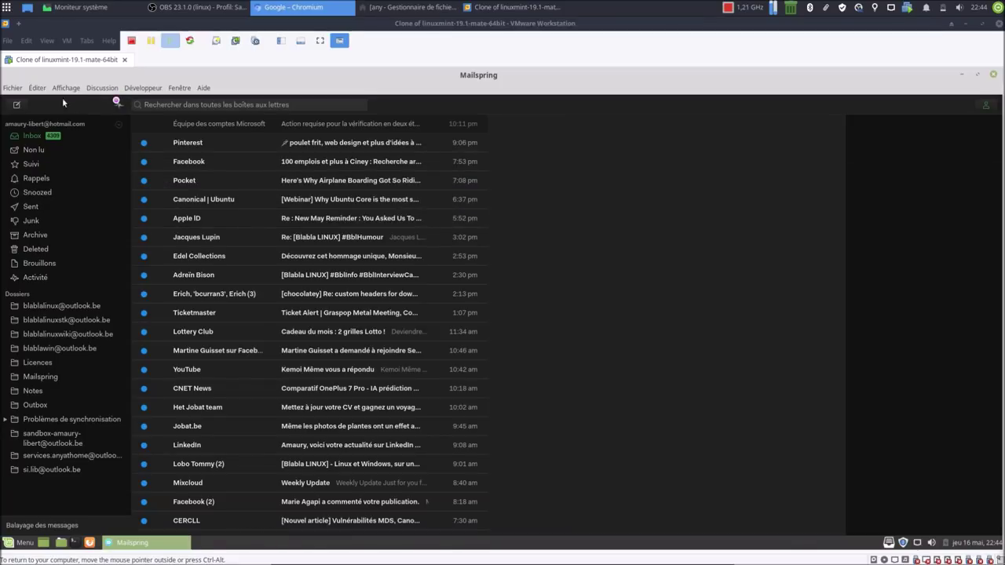
Change the Mailspring theme to Darkside and close the theme chooser
click(37, 88)
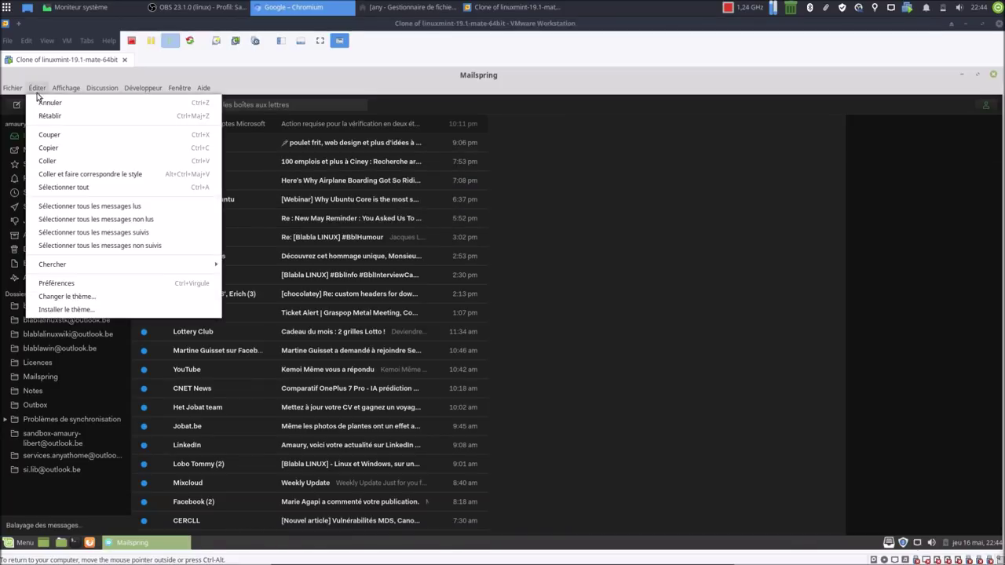
click(55, 297)
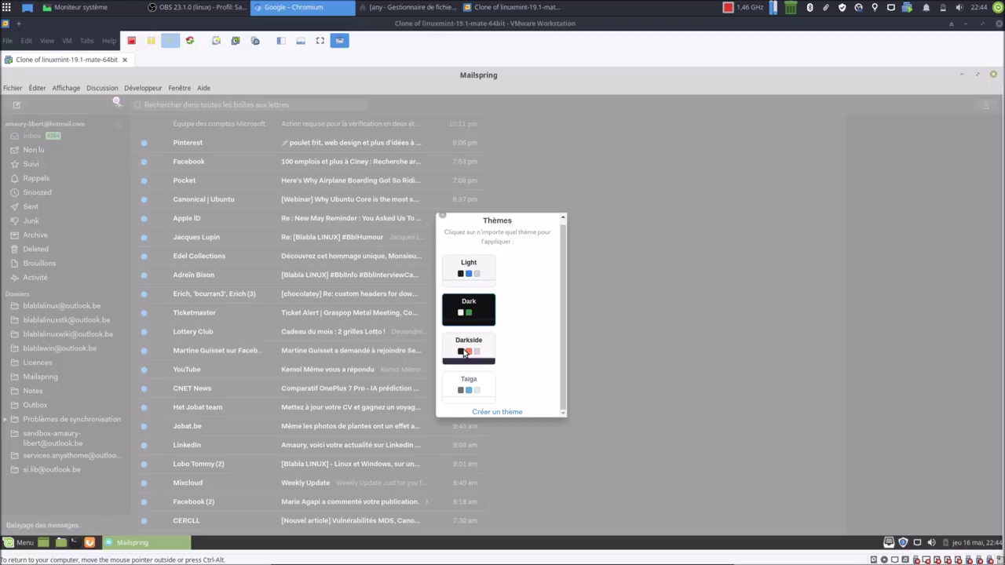
click(480, 344)
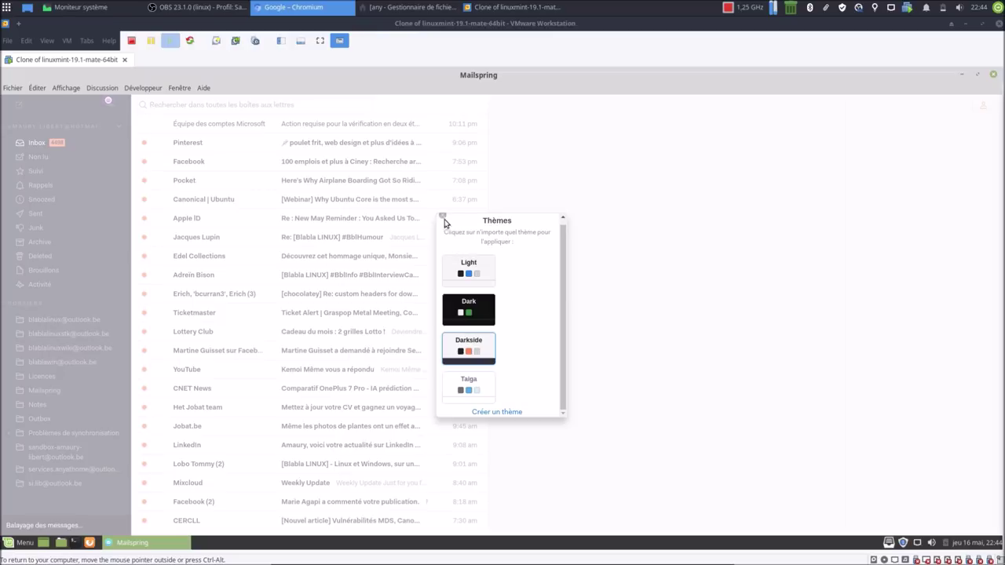
click(443, 218)
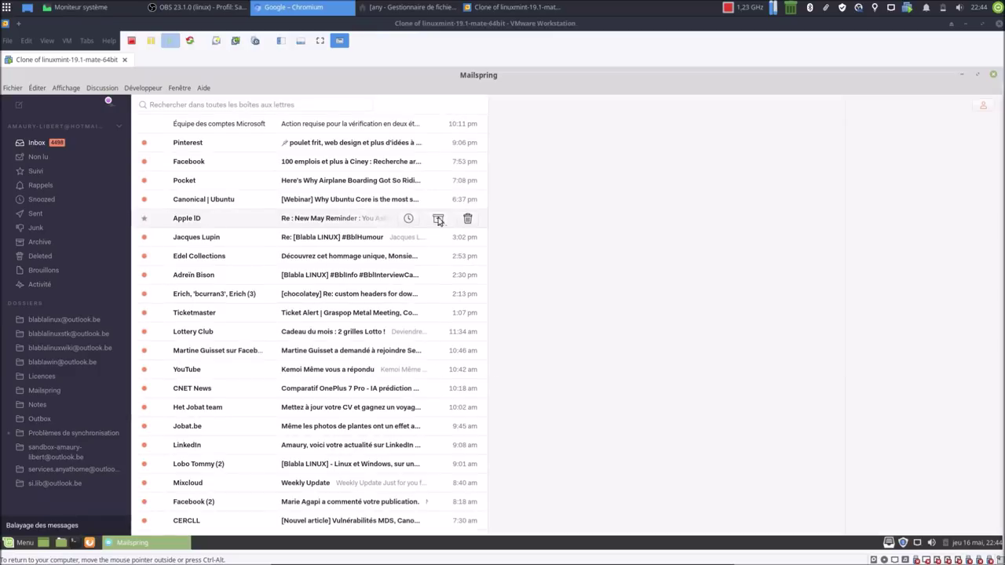
Change the Mailspring theme to Taiga and close the theme chooser
click(37, 88)
click(71, 297)
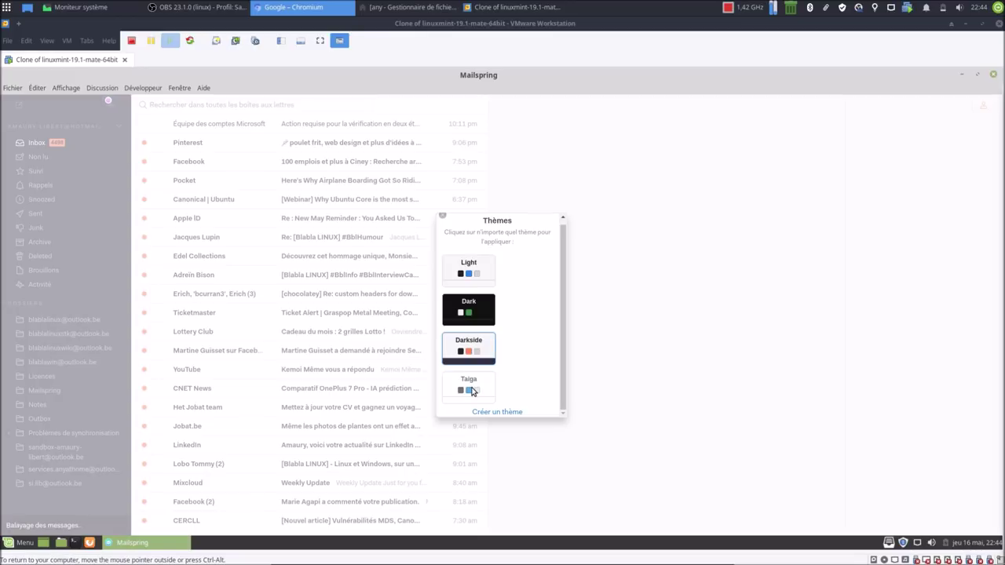
click(472, 391)
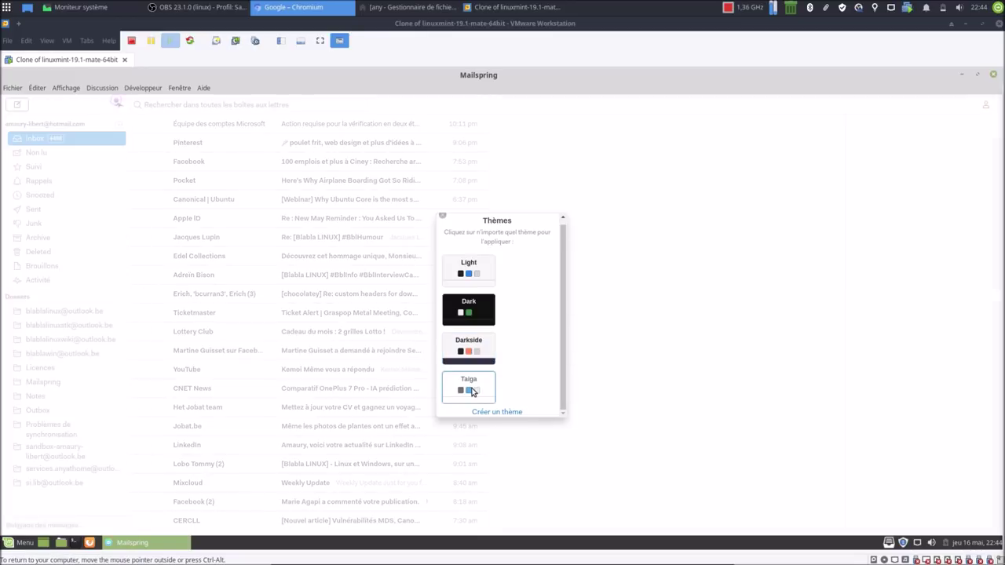
click(442, 218)
Set the Mailspring theme back to Light and close the theme chooser
click(40, 90)
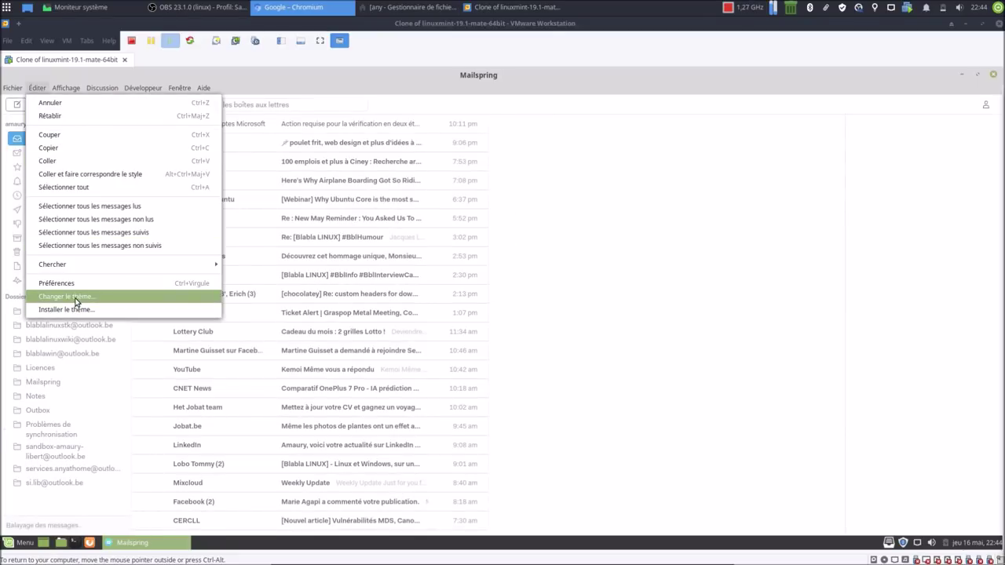
click(76, 298)
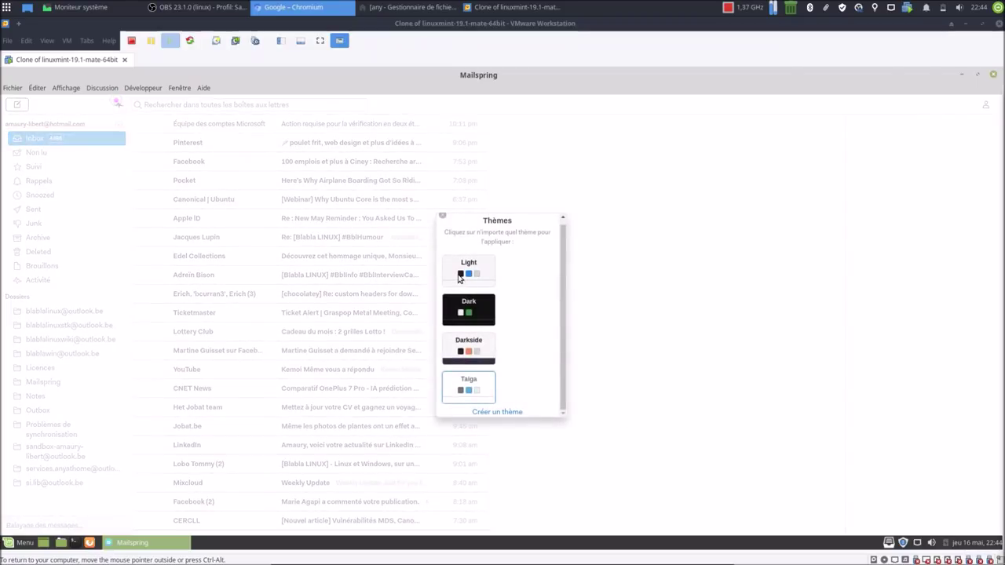
click(459, 275)
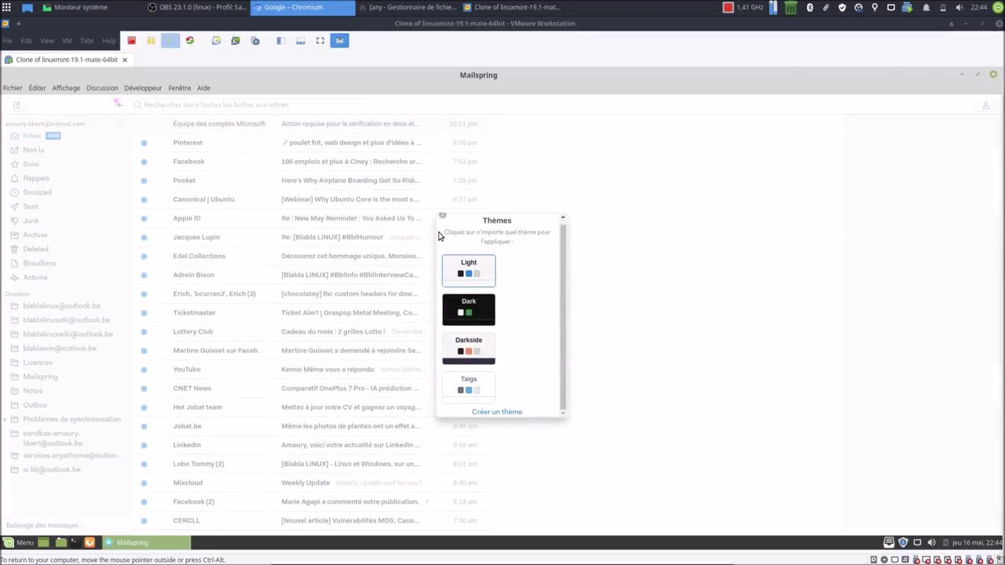
click(441, 216)
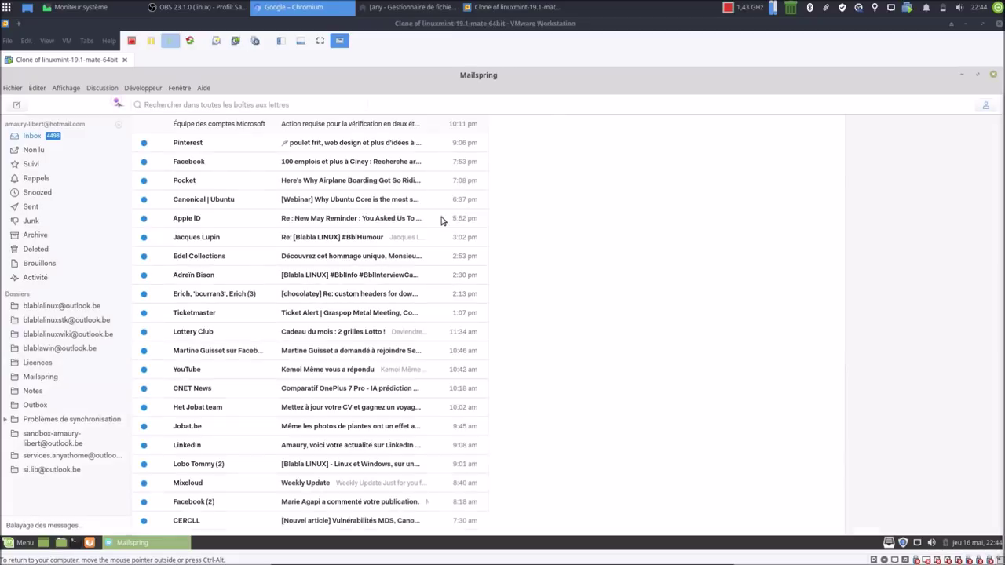
View the directory chooser for installing a theme and cancel it without choosing a folder
click(37, 88)
click(104, 312)
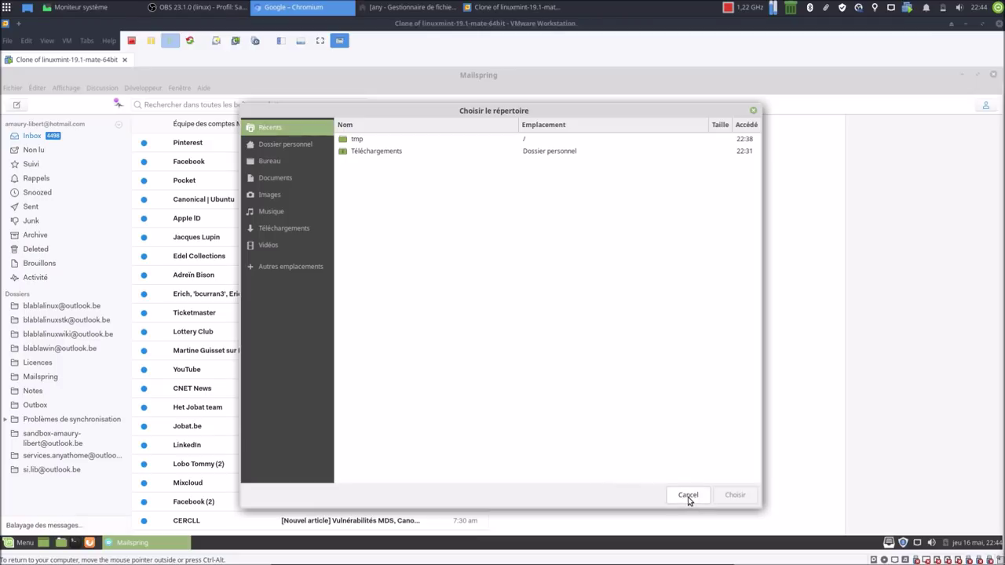
click(688, 495)
Review the appearance, shortcuts, mail rules, folders, signatures and templates preferences, and return to the inbox
click(36, 89)
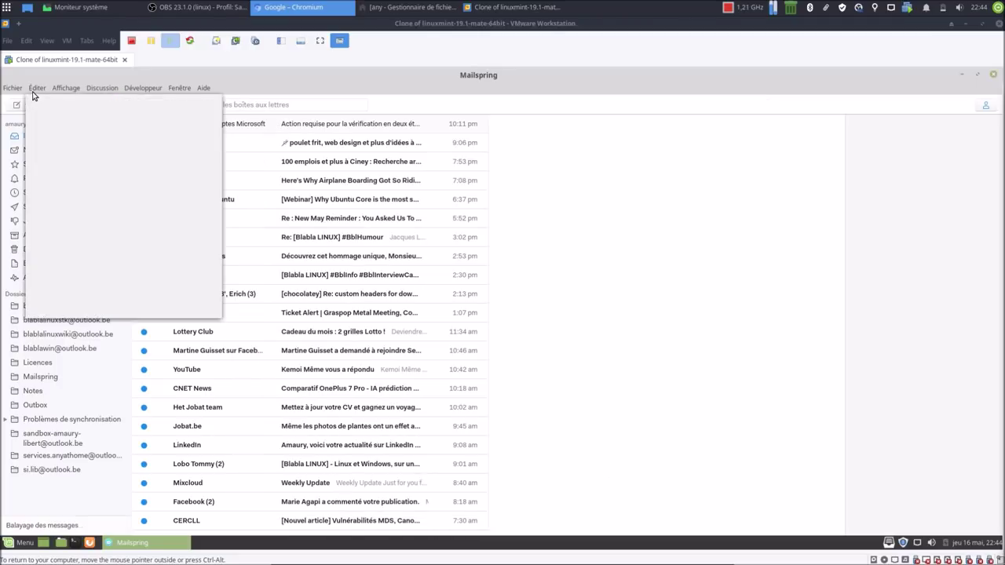
click(93, 283)
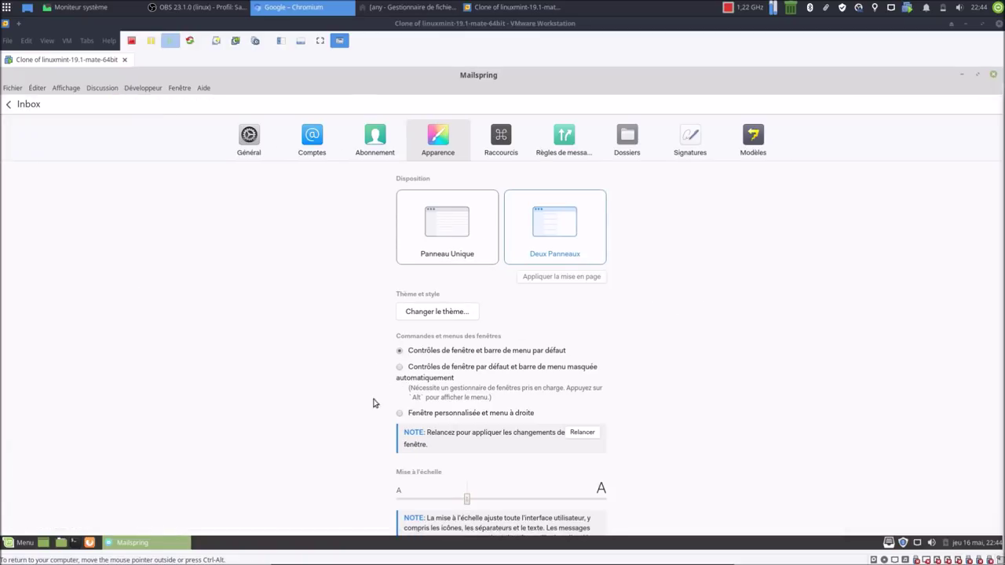
scroll(706, 418, down, 2)
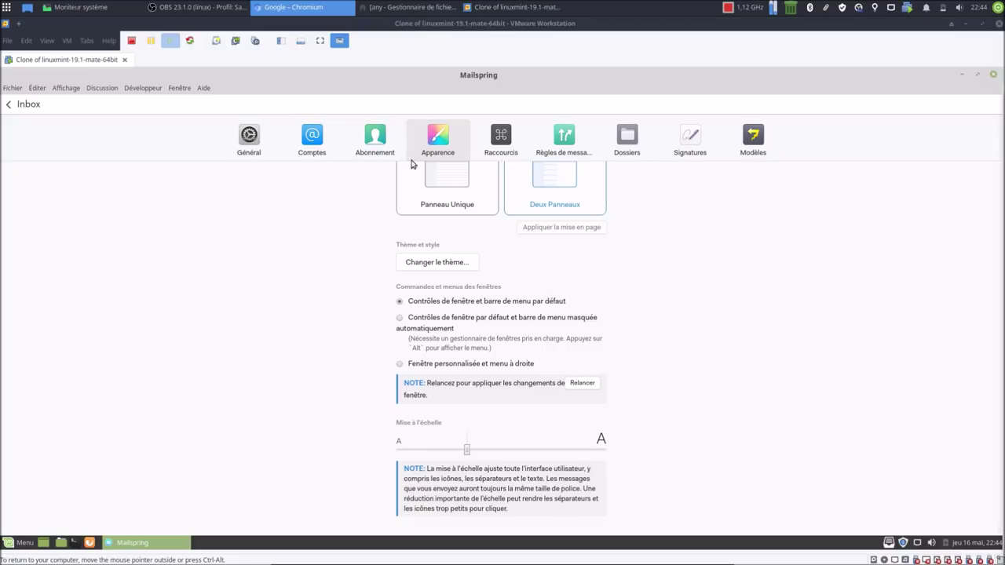
click(500, 141)
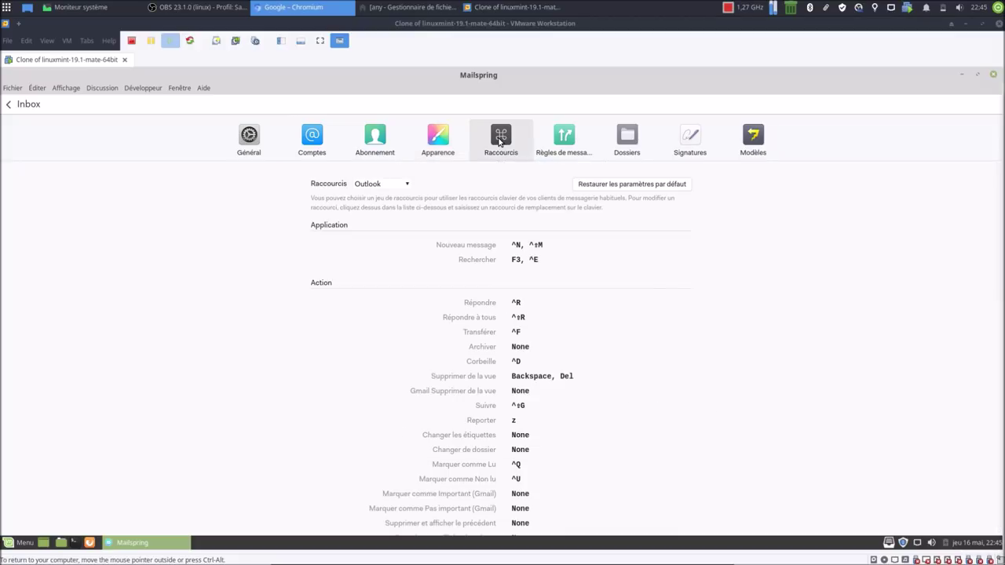
click(566, 136)
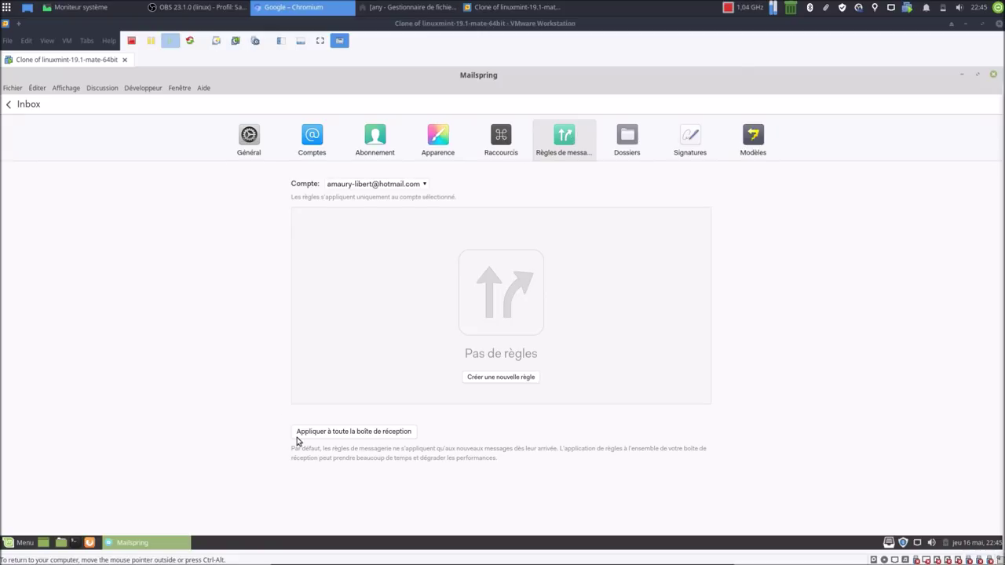
click(634, 137)
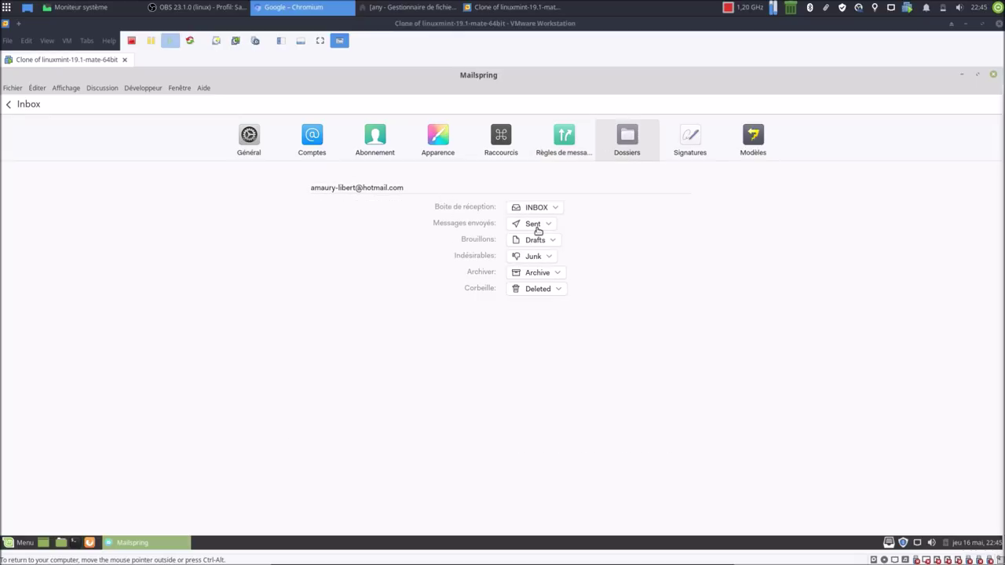
click(688, 139)
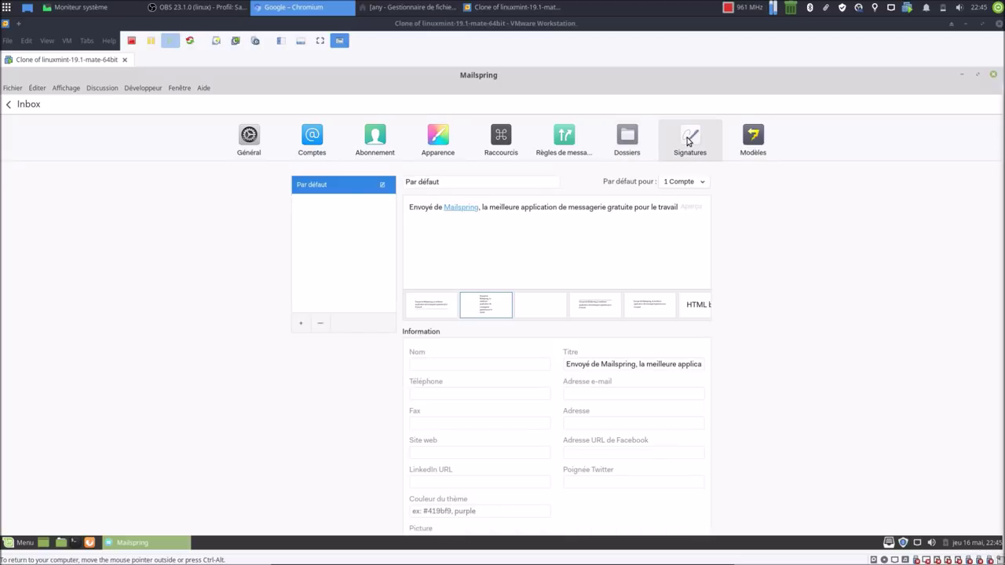
click(748, 142)
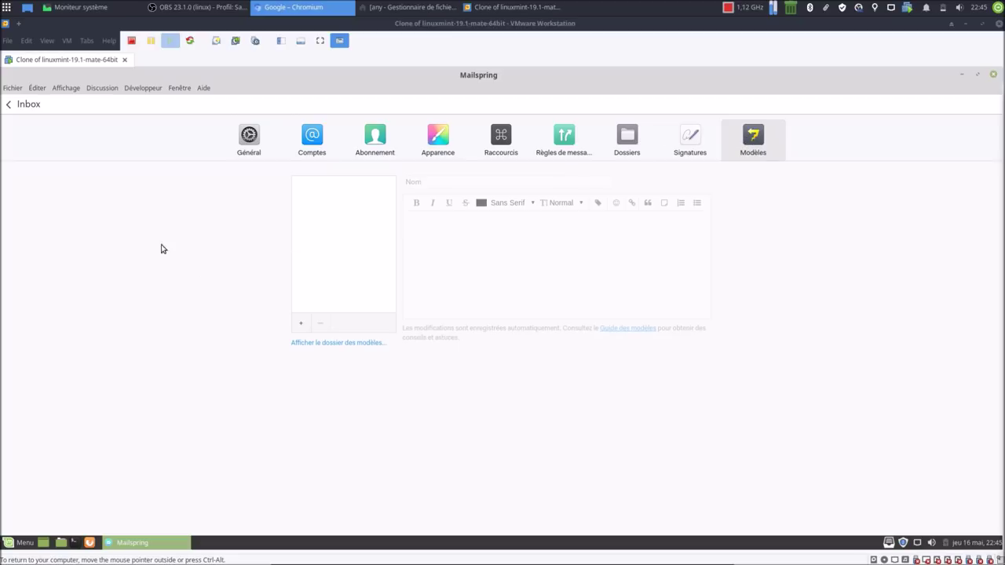
click(9, 105)
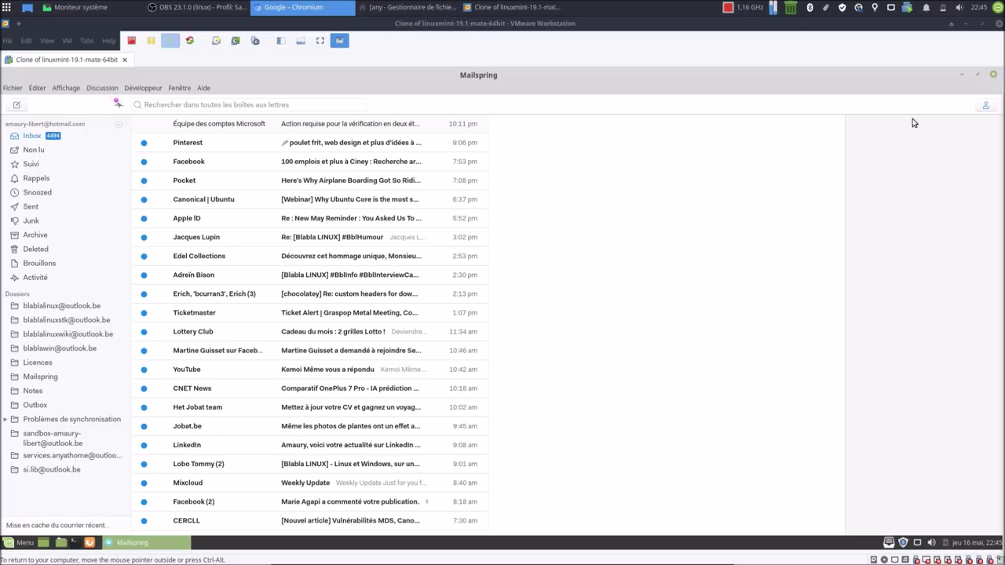
Find the system's startup applications preferences with the search "appl", look through the startup programs and close the window
click(19, 544)
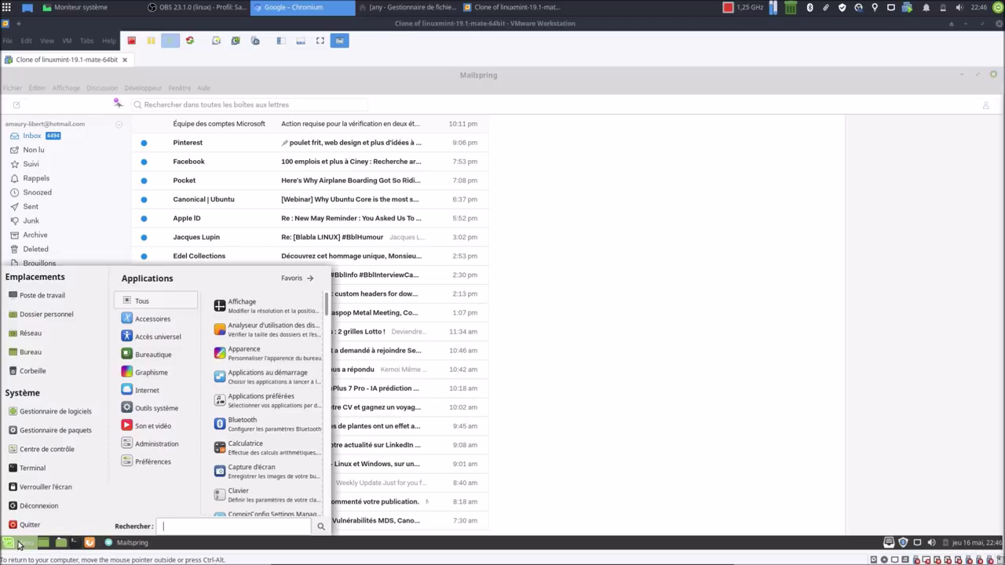
text(appl)
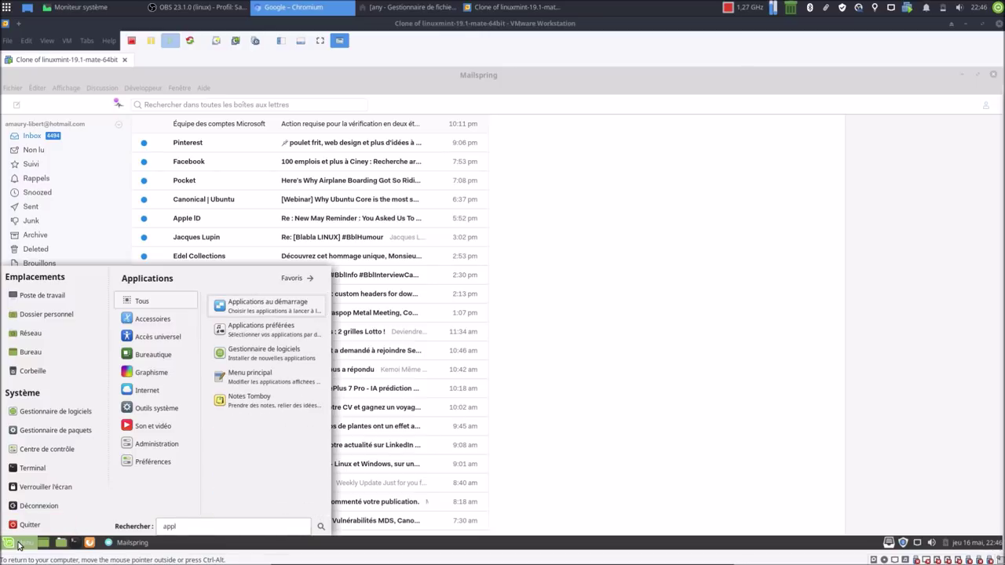
click(282, 308)
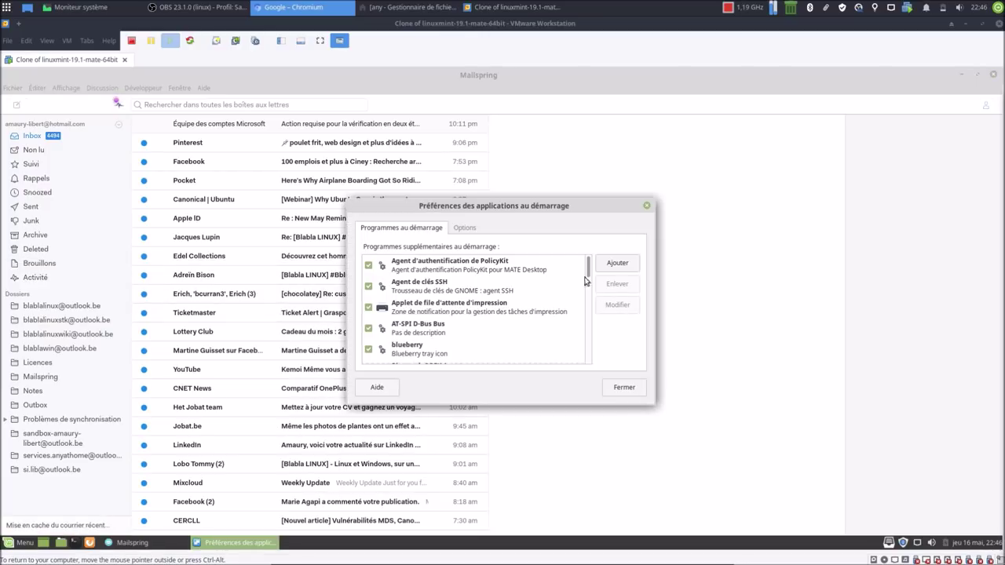
mouse_move(590, 265)
mouse_down()
mouse_move(601, 350)
mouse_move(606, 263)
mouse_up()
click(624, 388)
Review all of Mailspring's general preferences, from system startup to local data, and close the Mailspring window
click(37, 88)
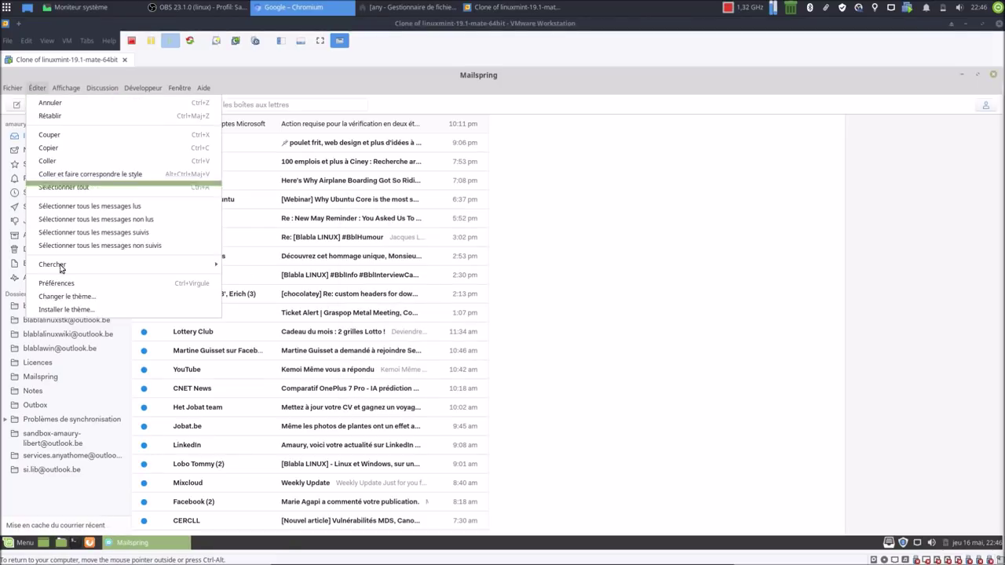
click(67, 287)
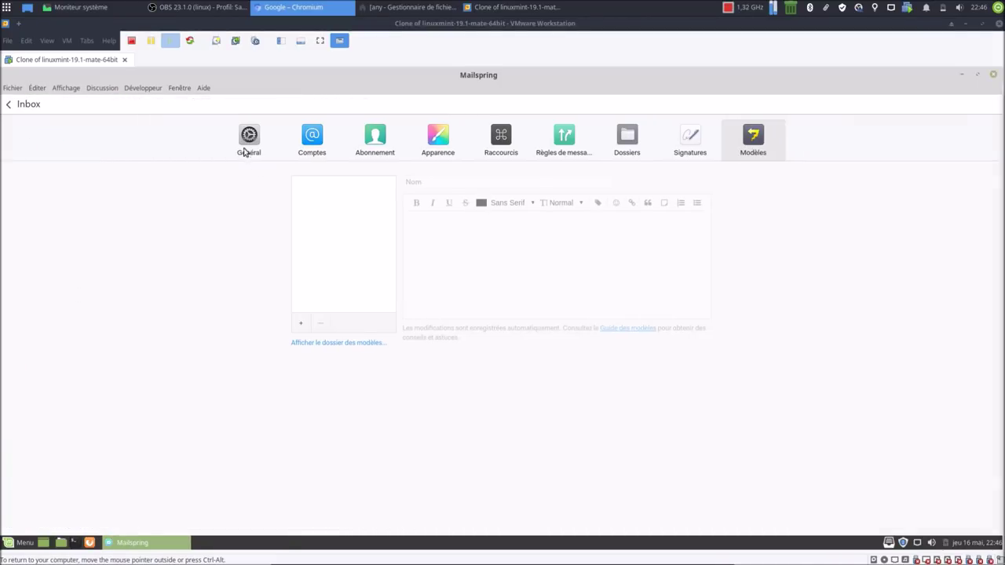
click(245, 144)
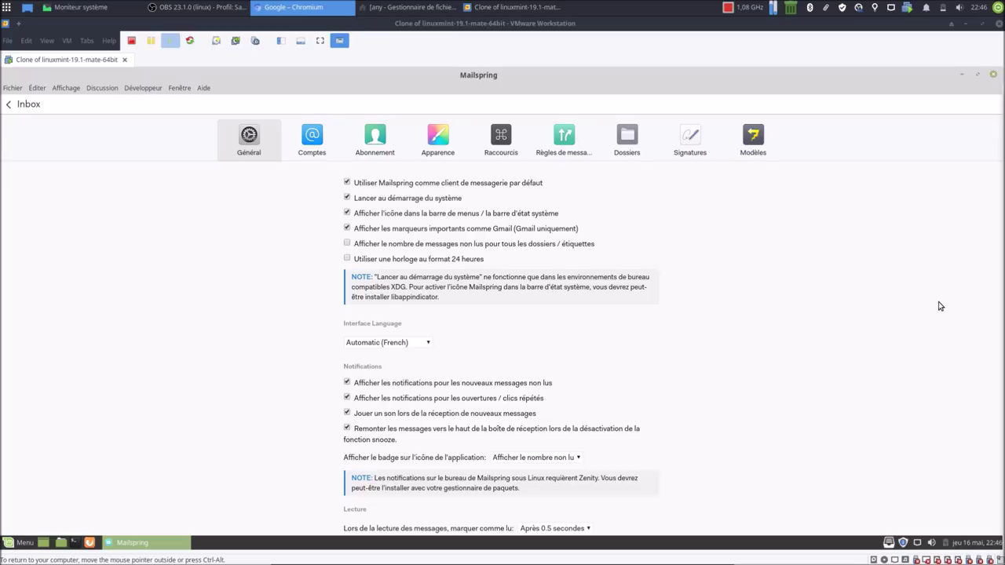
scroll(941, 306, down, 5)
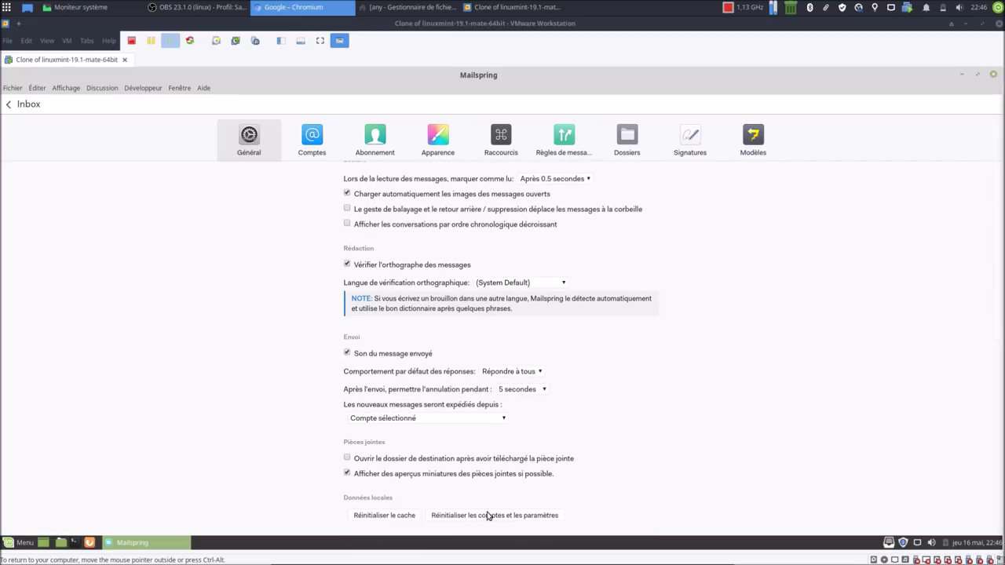
scroll(178, 387, up, 5)
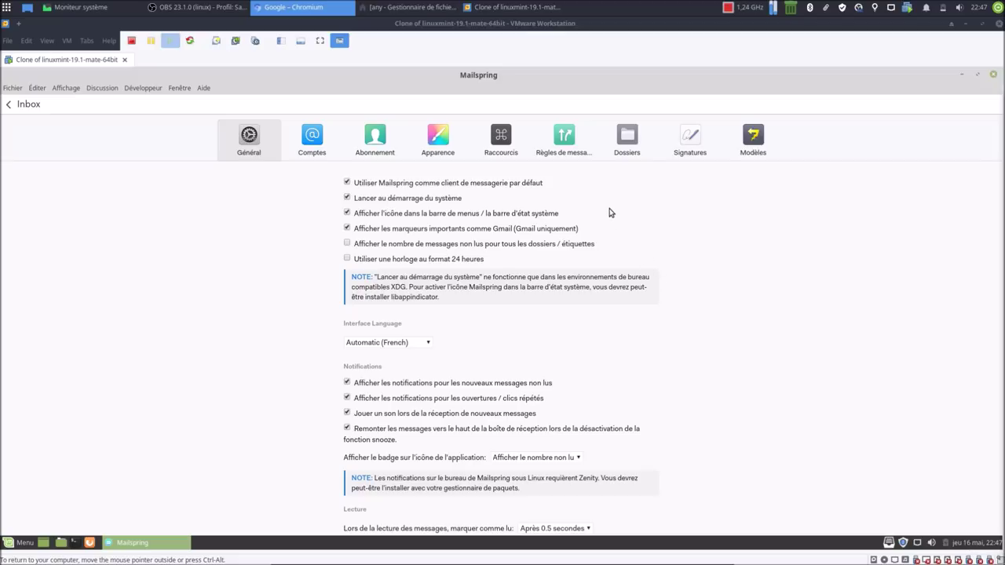
click(993, 75)
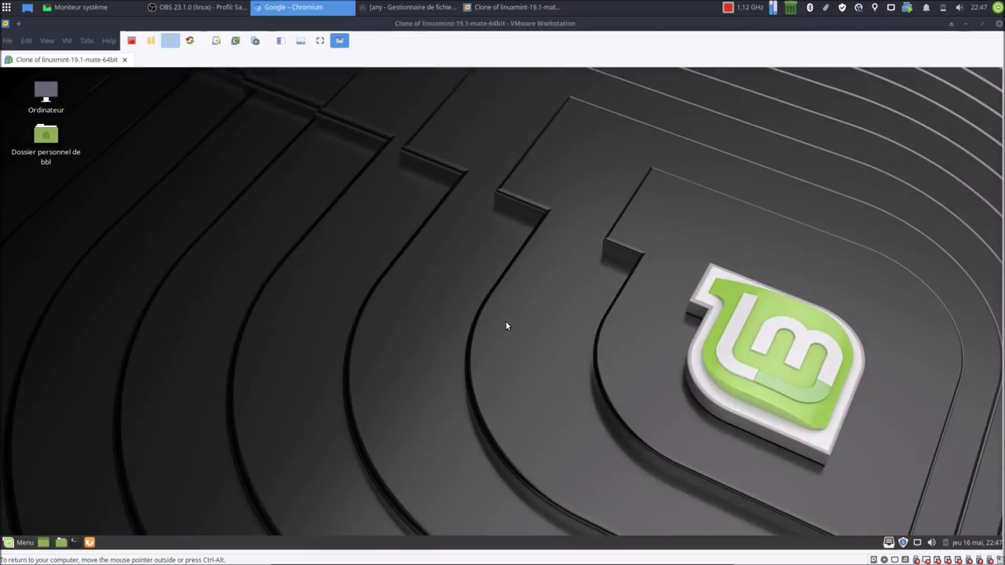